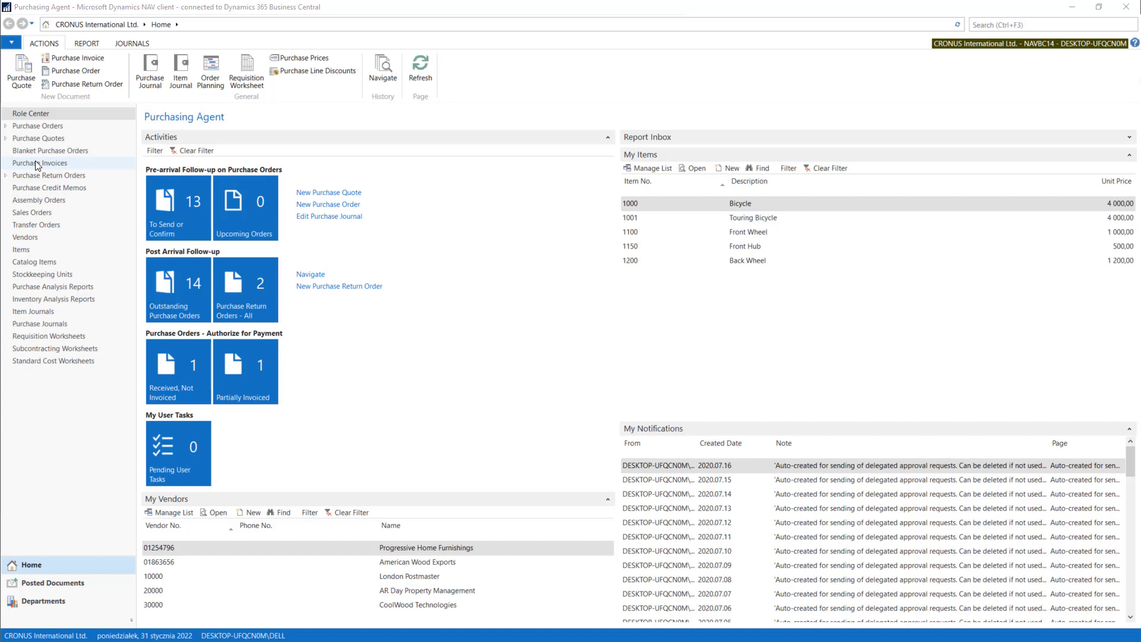
Open the Purchase Invoices list through Order Processing in the Purchasing department
{"action": "left_click", "coordinate": [37, 164]}
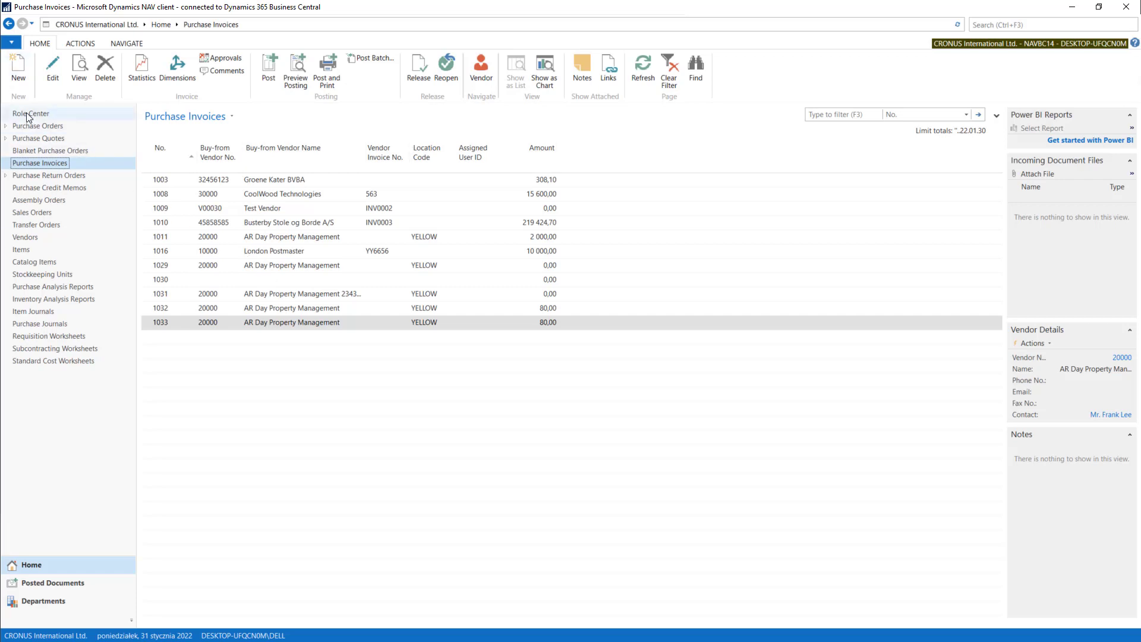
{"action": "left_click", "coordinate": [89, 605]}
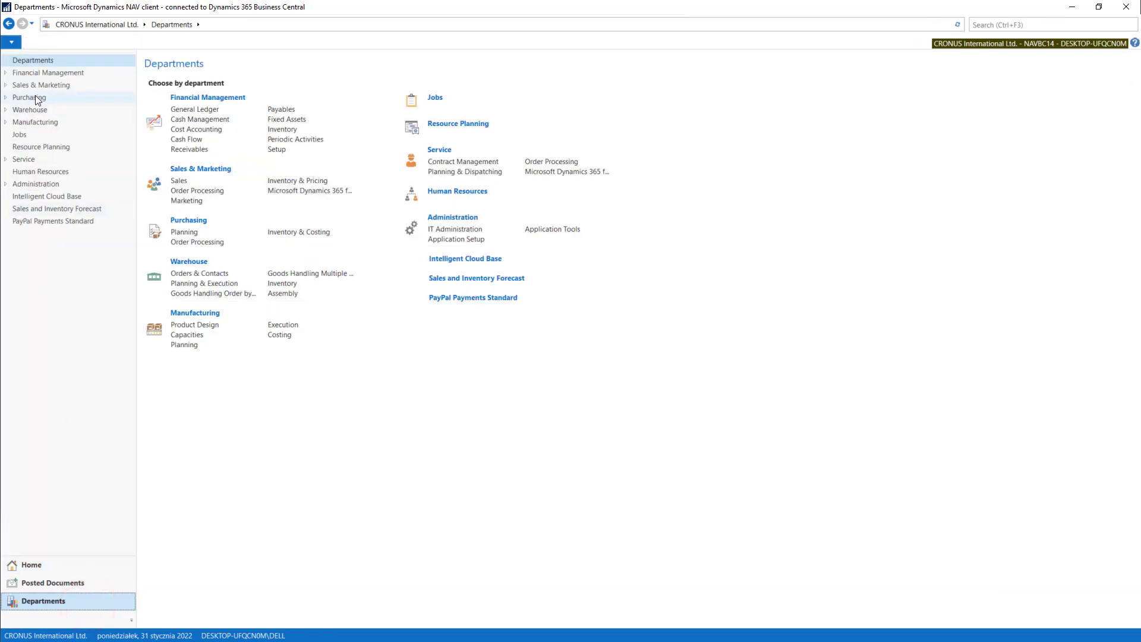
{"action": "left_click", "coordinate": [35, 97]}
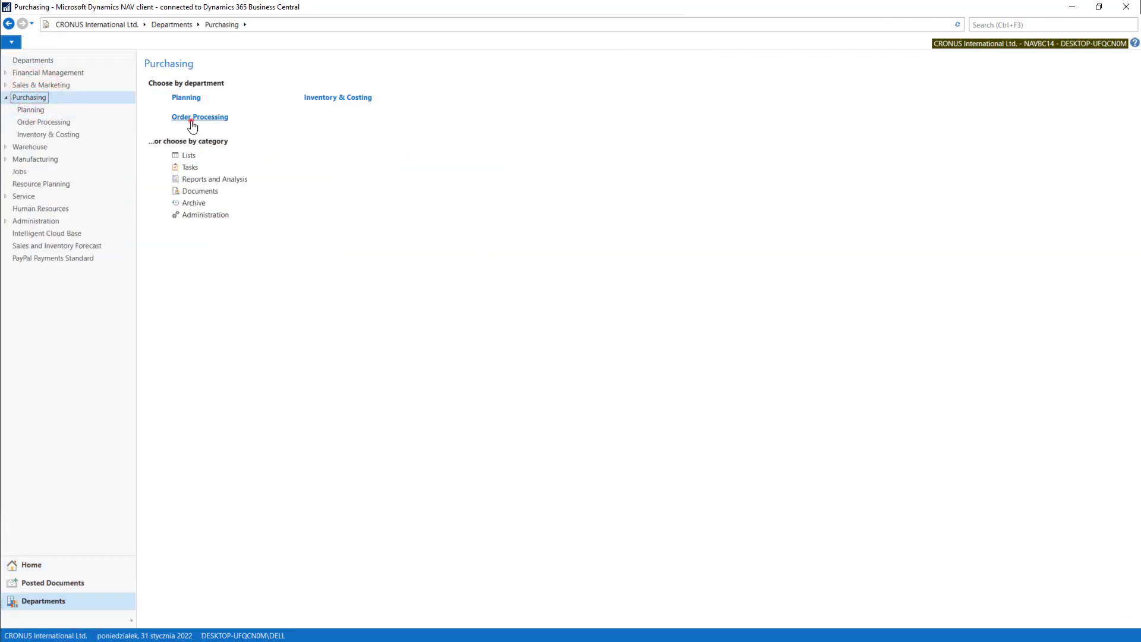
{"action": "left_click", "coordinate": [192, 117]}
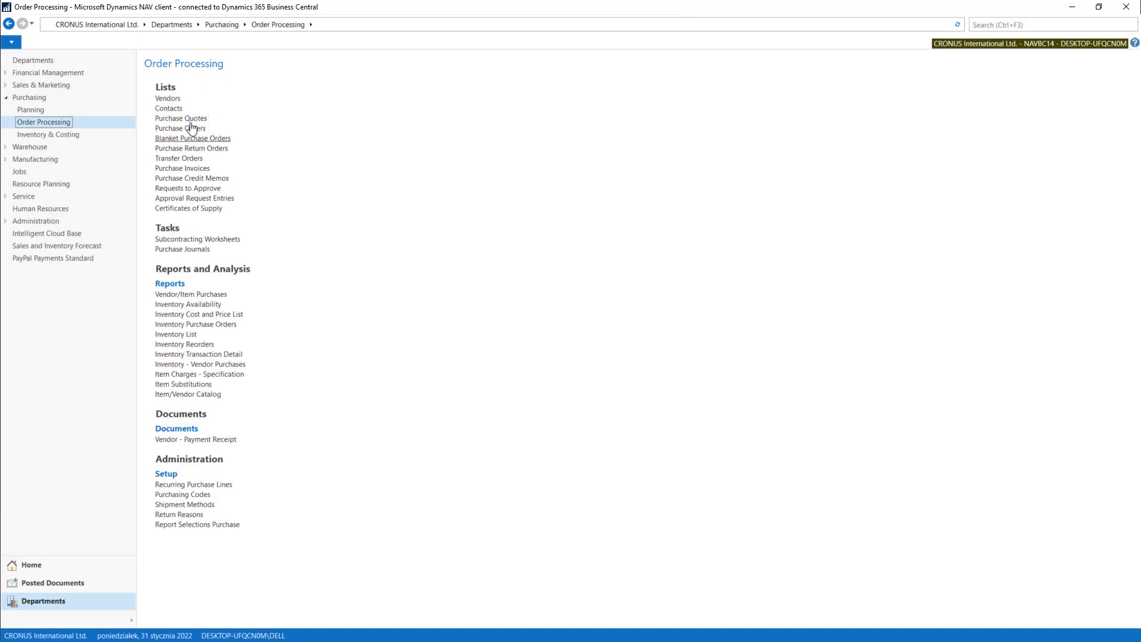
{"action": "left_click", "coordinate": [174, 169]}
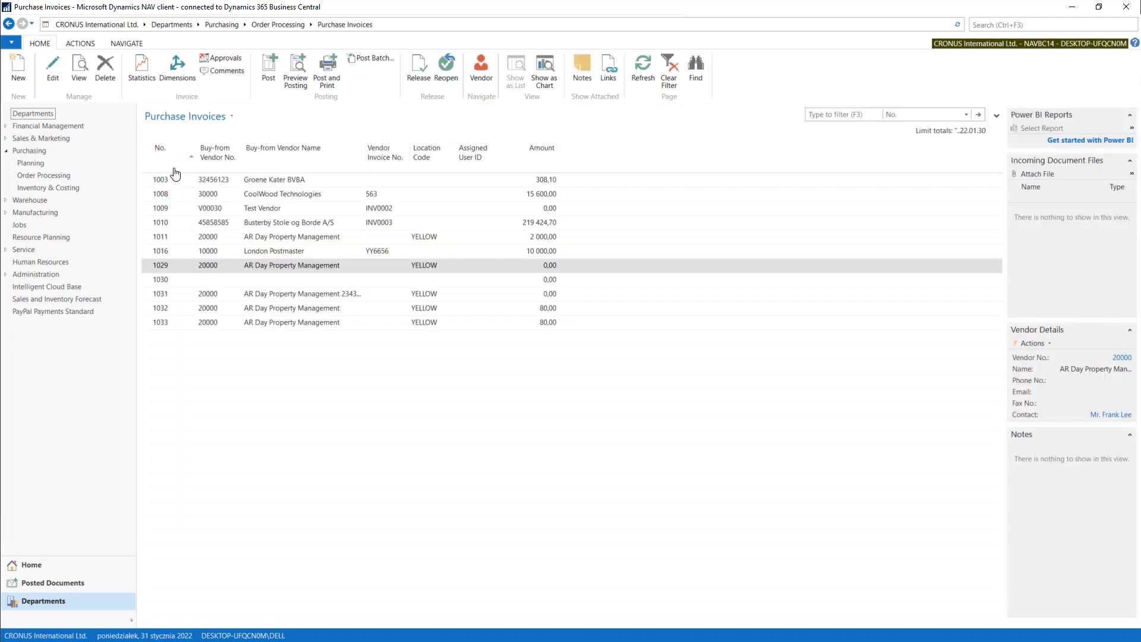
Open the London Postmaster purchase invoice to view its contents, and return to the invoice list
{"action": "left_click", "coordinate": [266, 252]}
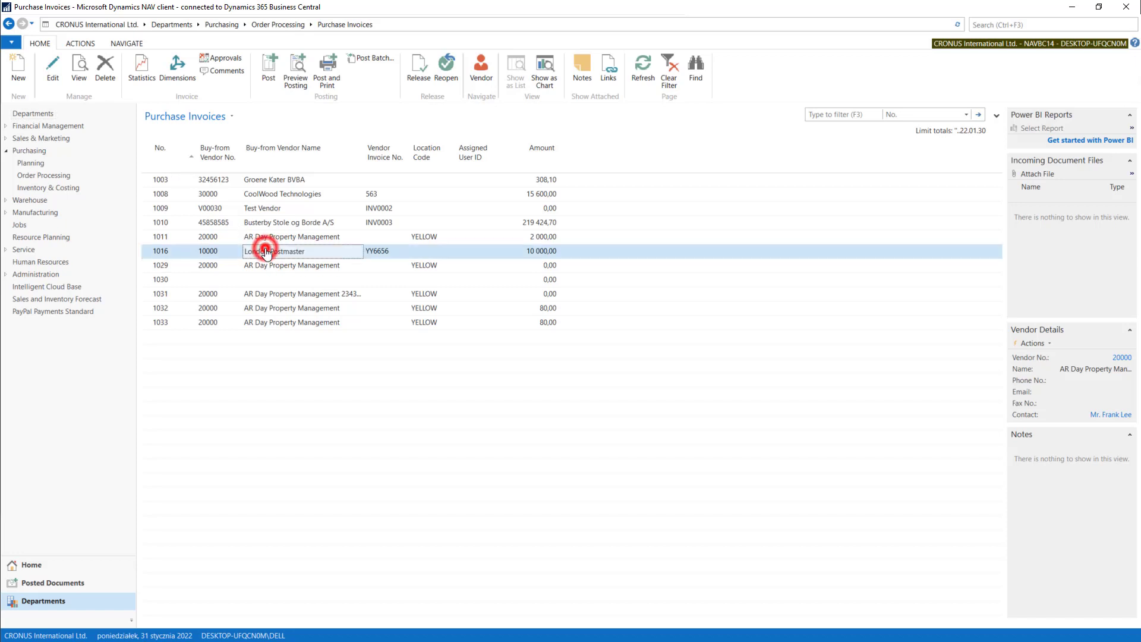
{"action": "double_click", "coordinate": [265, 252]}
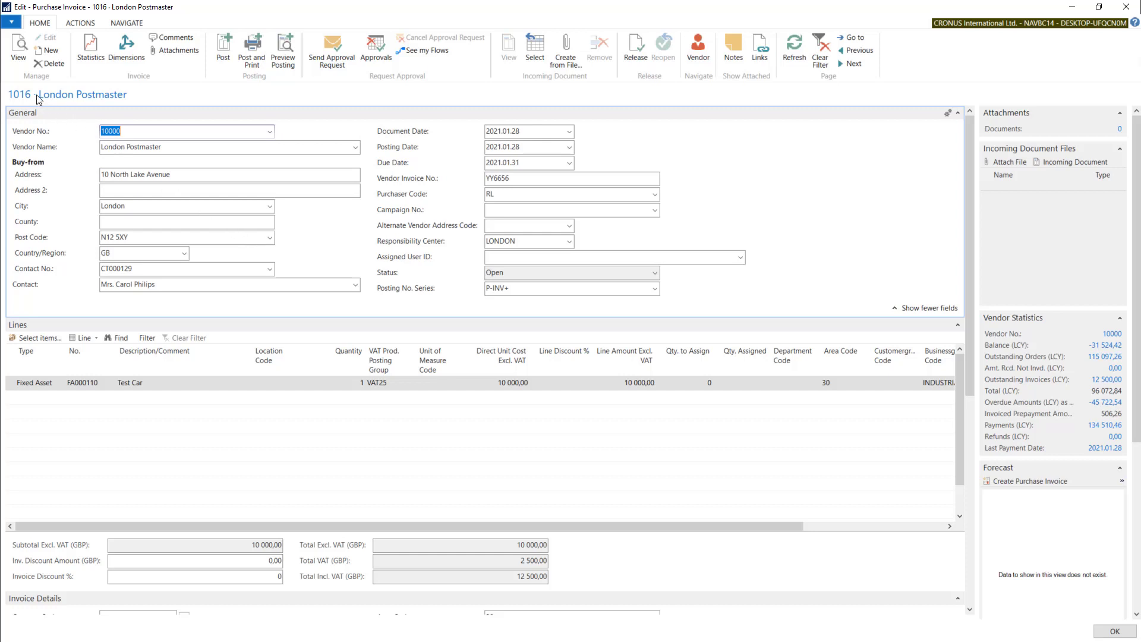
{"action": "key", "text": "Escape"}
{"action": "left_click", "coordinate": [585, 344]}
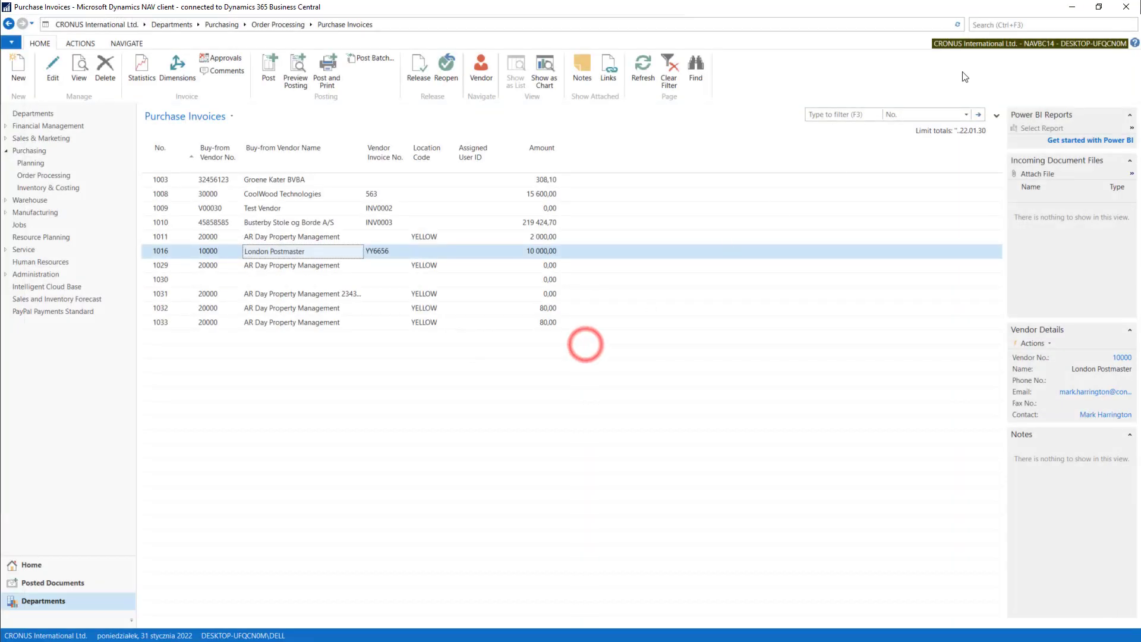
Search for "purch pa" and open the Purchases & Payables Setup page
{"action": "left_click", "coordinate": [1020, 25]}
{"action": "type", "text": "purch pa"}
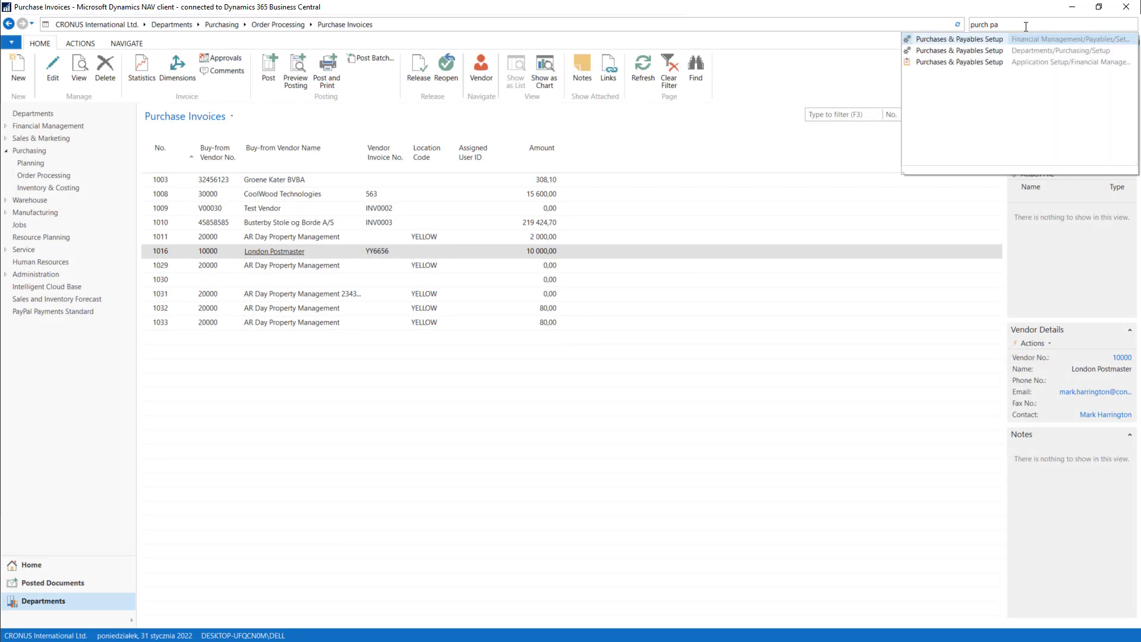
{"action": "left_click", "coordinate": [988, 38]}
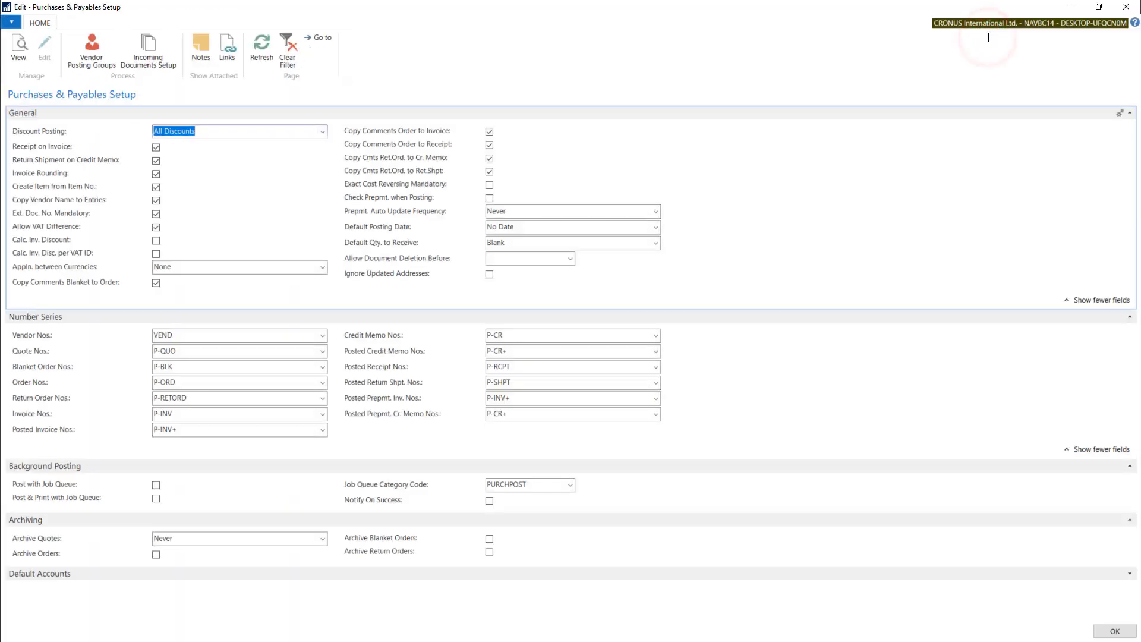
Open the full No. Series List for the Invoice Nos. field in the Number Series section
{"action": "left_click", "coordinate": [182, 414]}
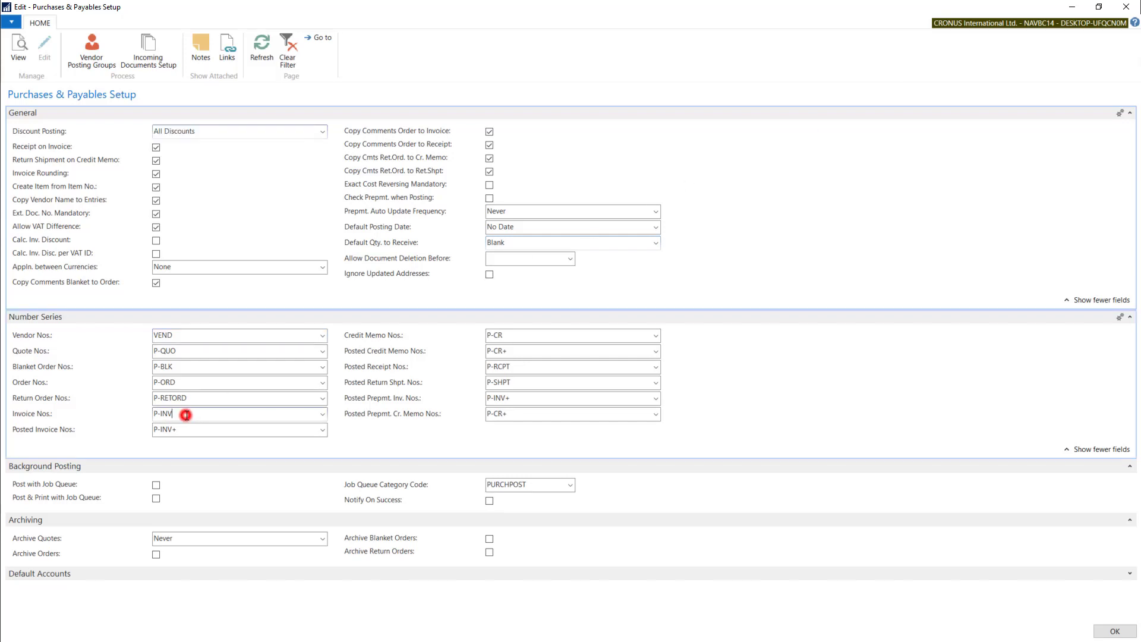
{"action": "double_click", "coordinate": [183, 415]}
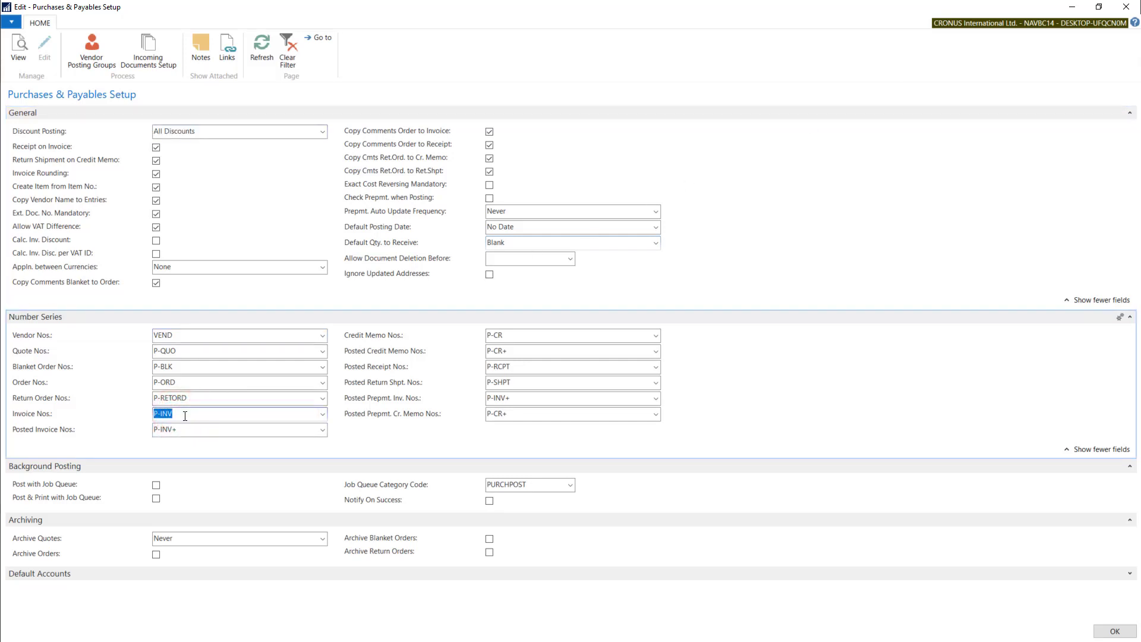
{"action": "left_click", "coordinate": [322, 415]}
{"action": "left_click", "coordinate": [192, 553]}
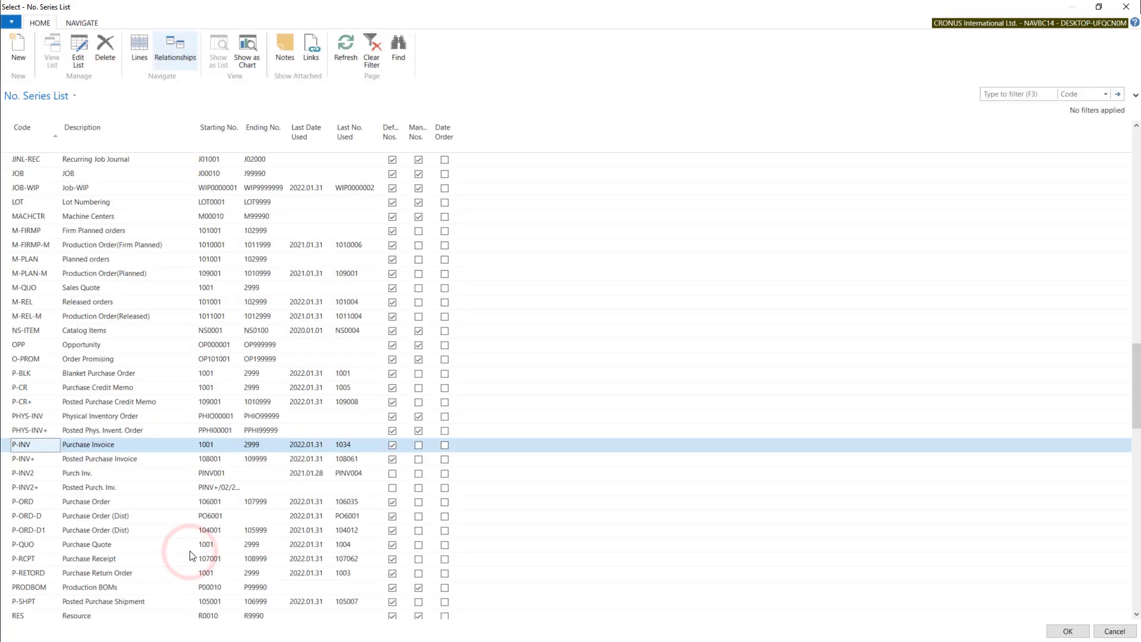
Examine the relationships of the P-INV number series, and return to the purchase invoice list
{"action": "left_click", "coordinate": [175, 58]}
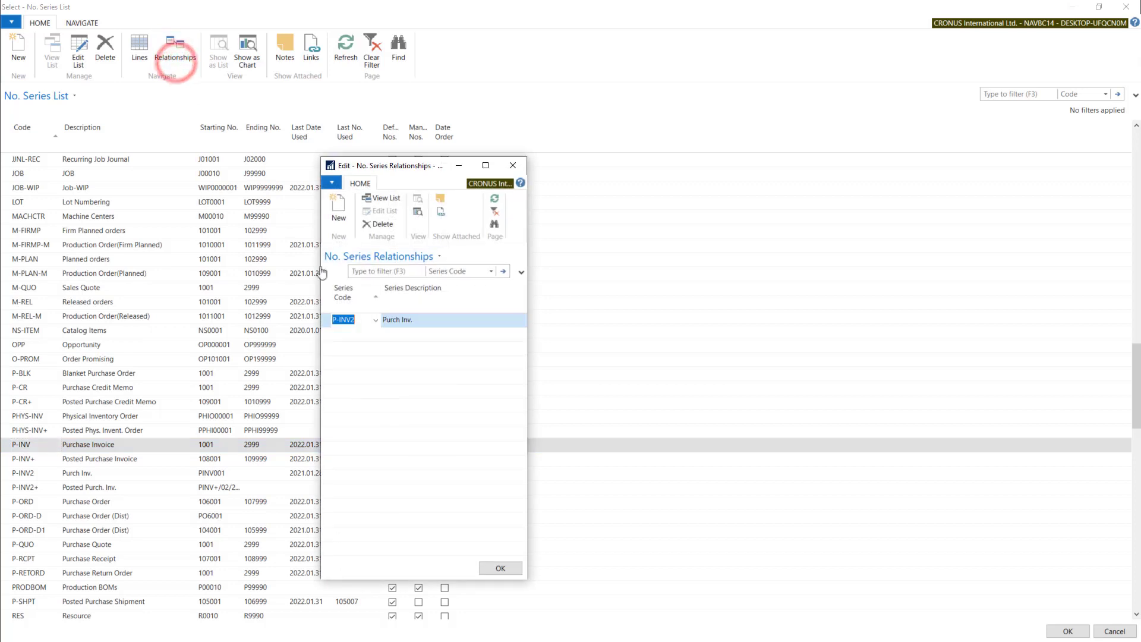
{"action": "left_click", "coordinate": [357, 320]}
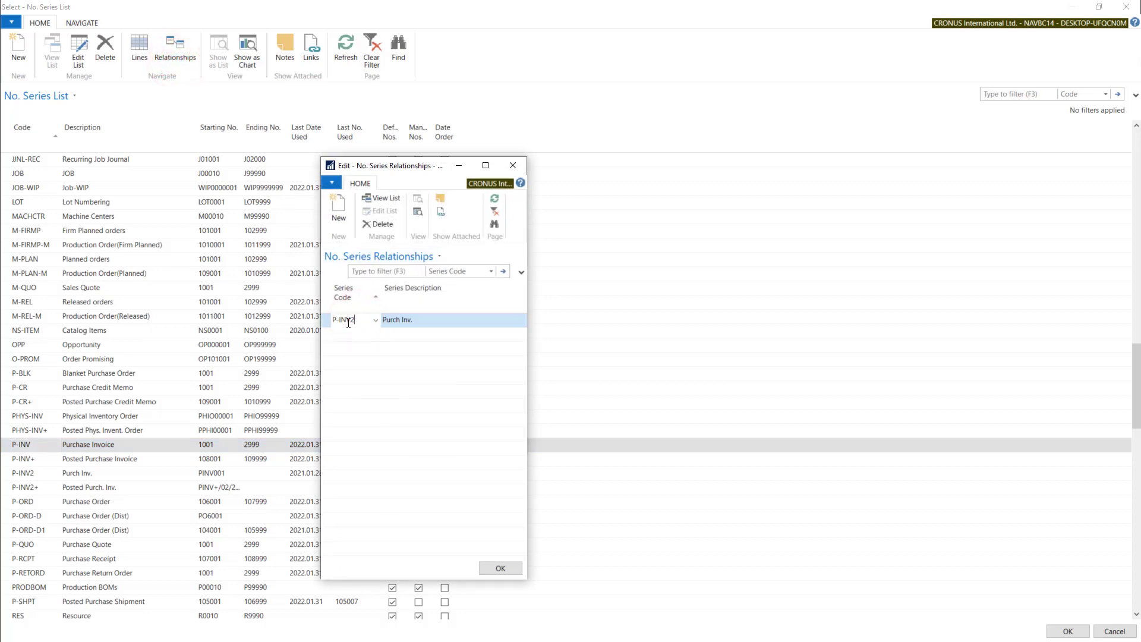
{"action": "left_click", "coordinate": [522, 166]}
{"action": "key", "text": "Escape"}
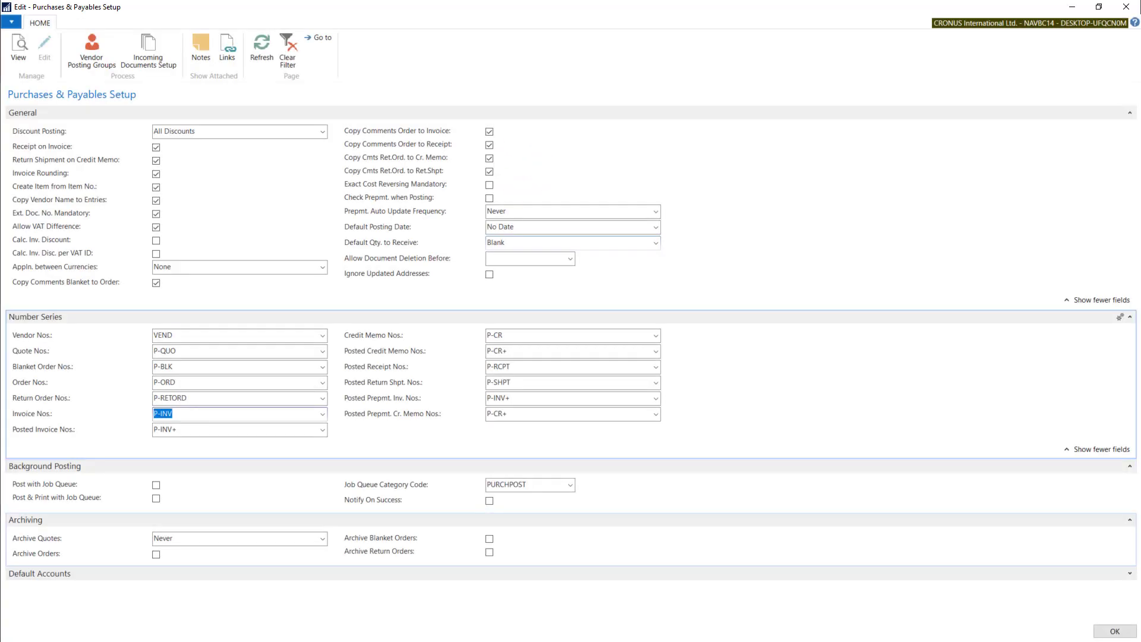
{"action": "key", "text": "Escape"}
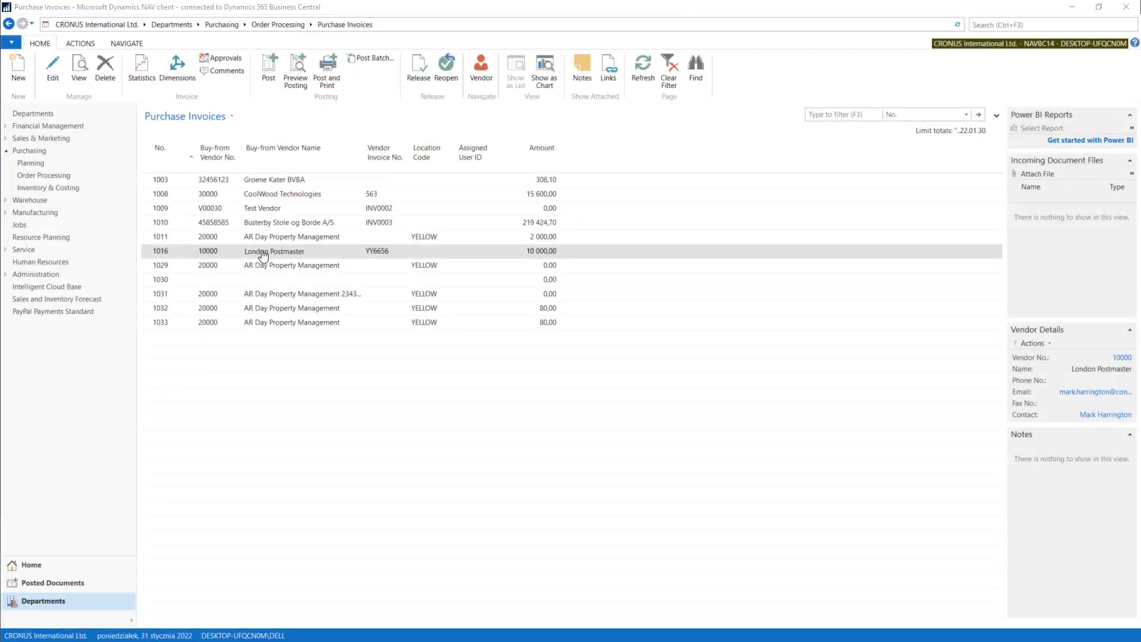
Reopen the London Postmaster purchase invoice for editing
{"action": "left_click", "coordinate": [262, 253]}
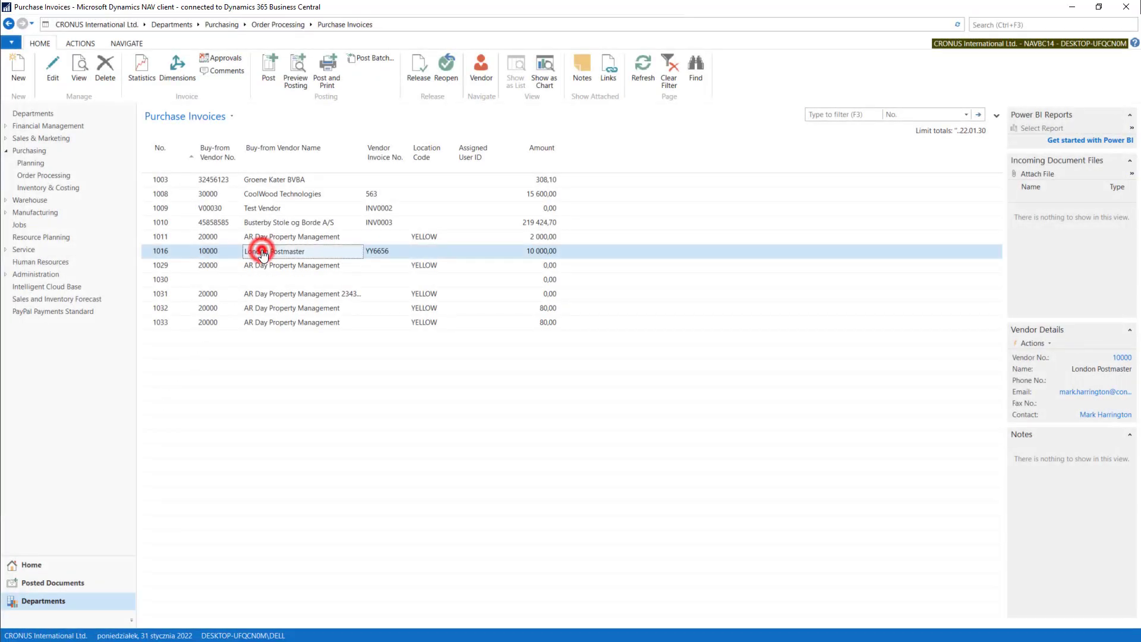
{"action": "left_click", "coordinate": [212, 257]}
{"action": "double_click", "coordinate": [212, 257]}
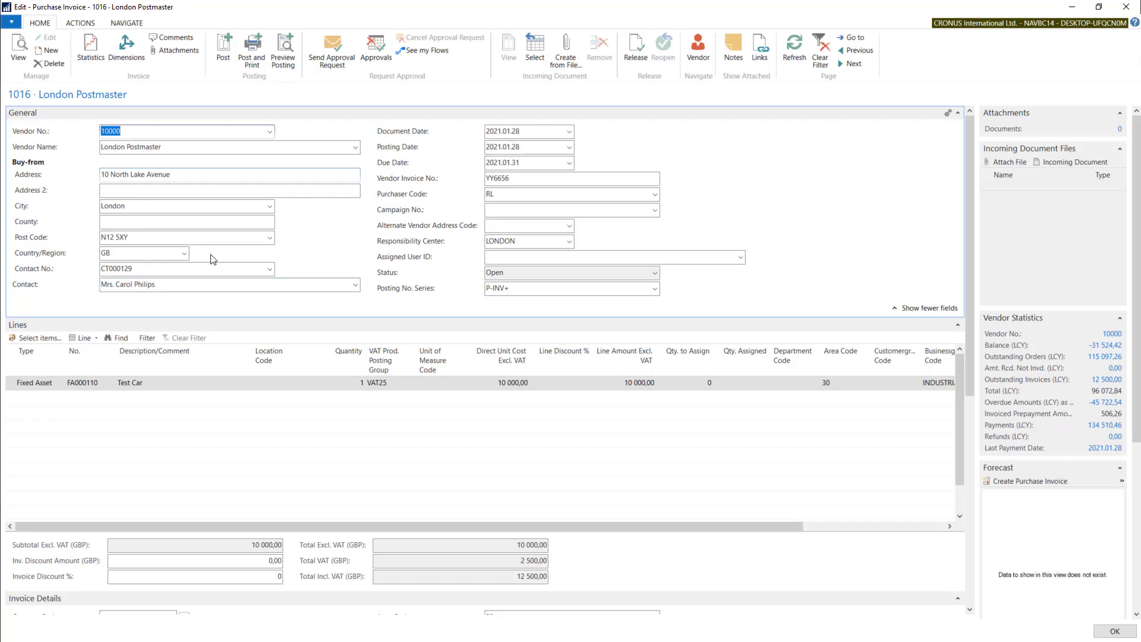
Examine the invoice's contact number, document date and payment terms code
{"action": "left_click_drag", "start_coordinate": [152, 269], "coordinate": [38, 272]}
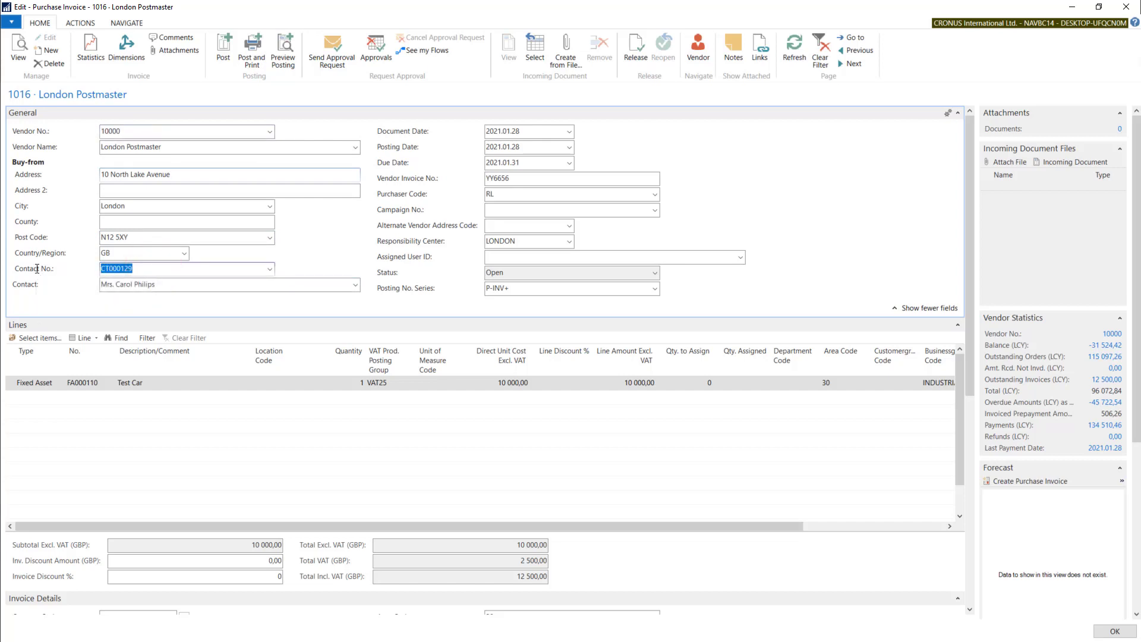
{"action": "left_click", "coordinate": [533, 133]}
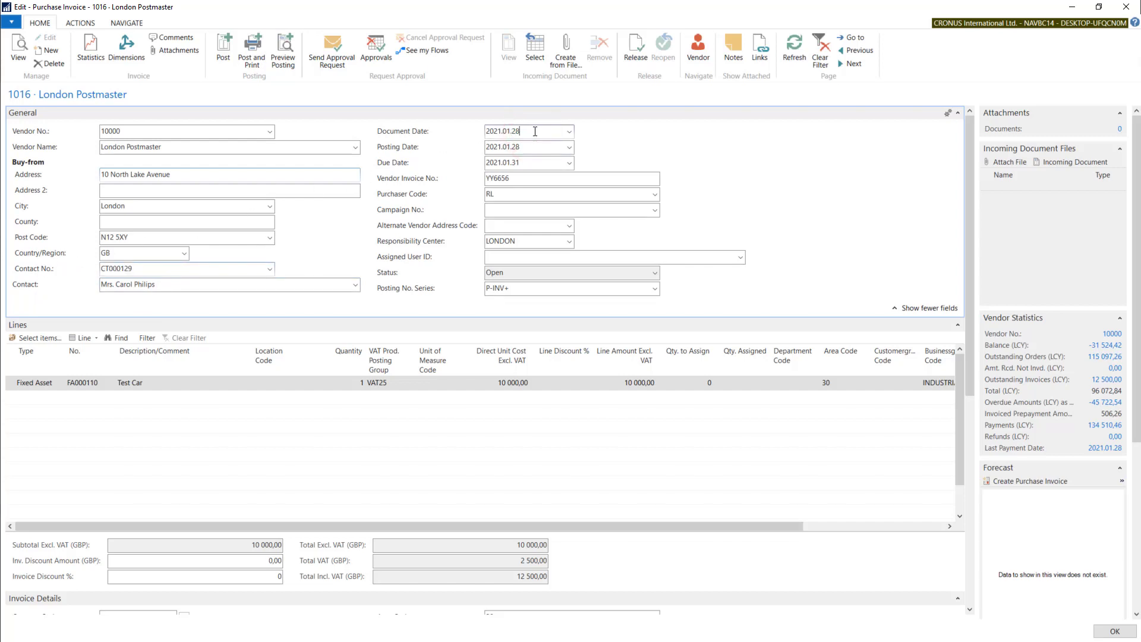
{"action": "double_click", "coordinate": [534, 132]}
{"action": "left_click_drag", "start_coordinate": [966, 134], "coordinate": [966, 260]}
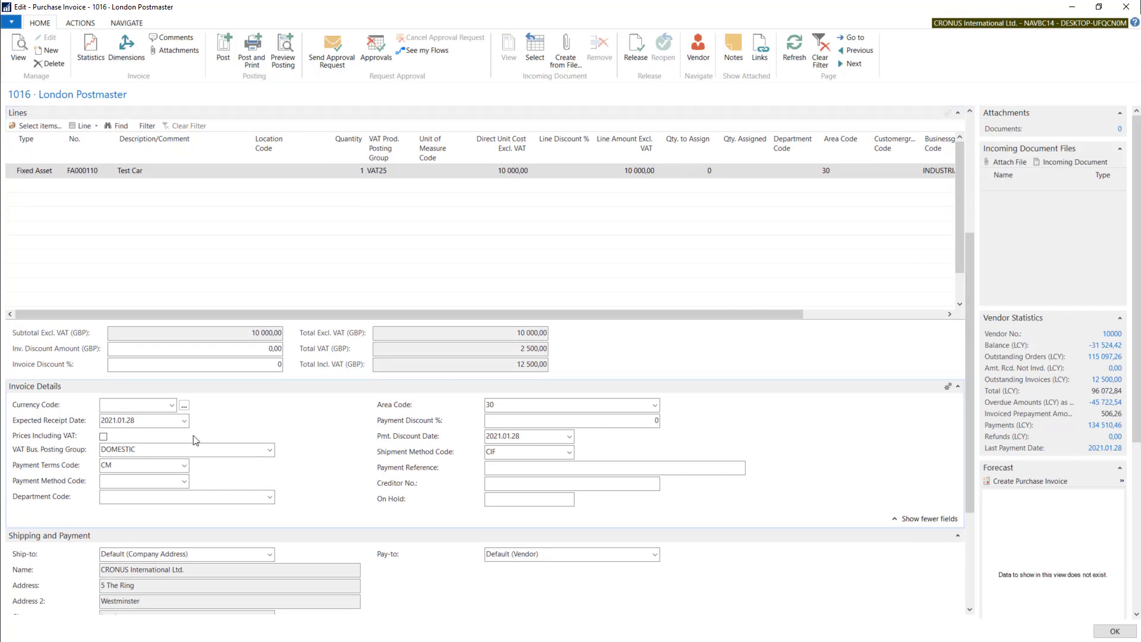
{"action": "left_click", "coordinate": [64, 465]}
{"action": "left_click", "coordinate": [127, 469]}
{"action": "left_click", "coordinate": [121, 461]}
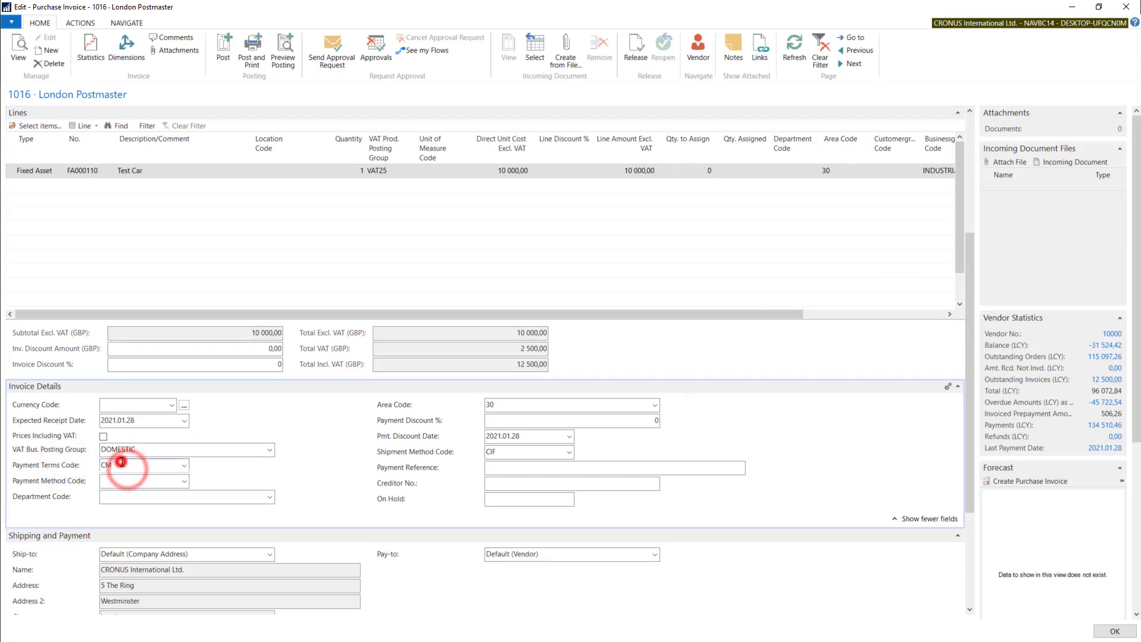
{"action": "left_click_drag", "start_coordinate": [967, 465], "coordinate": [974, 337]}
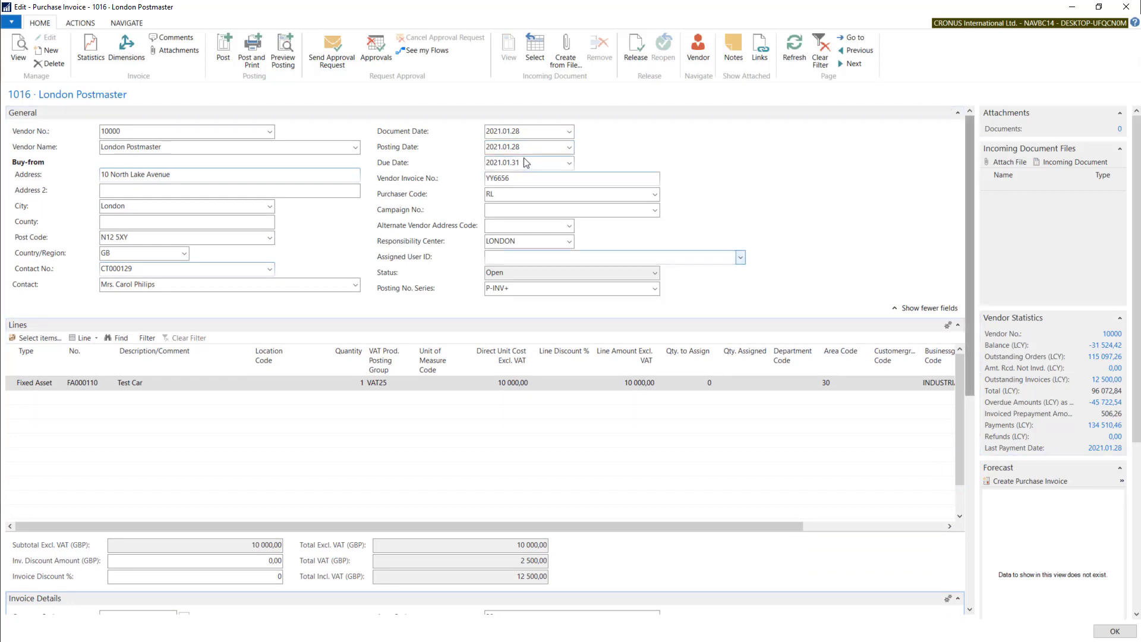
Set the invoice's document date to 2021.01.12
{"action": "left_click", "coordinate": [531, 131]}
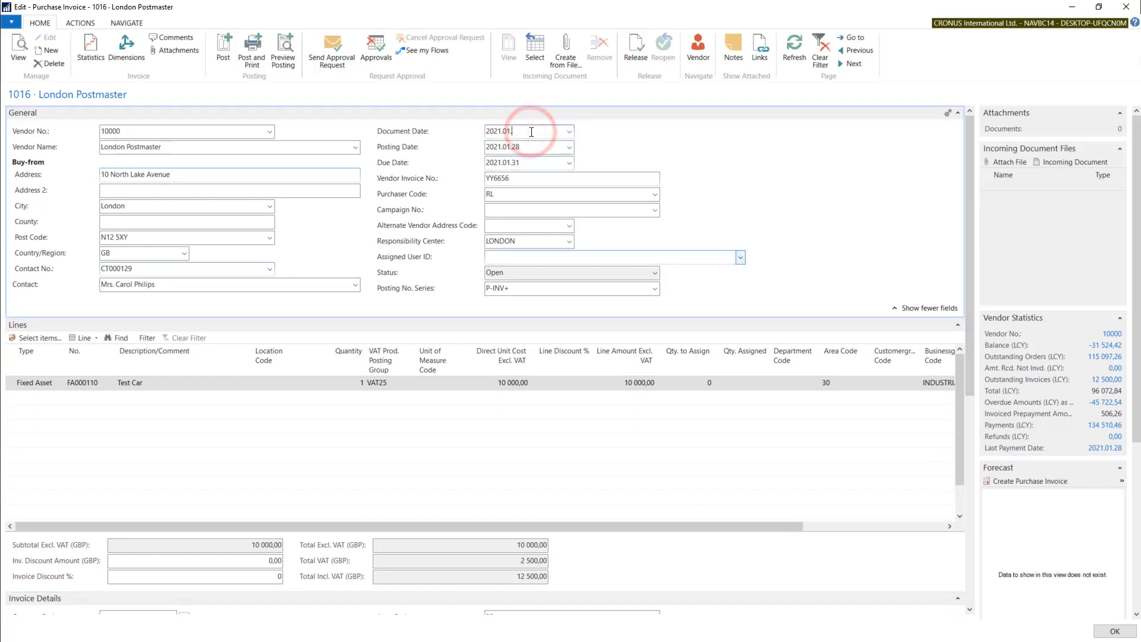
{"action": "key", "text": "BackSpace"}
{"action": "key", "text": "BackSpace"}
{"action": "key", "text": "Tab"}
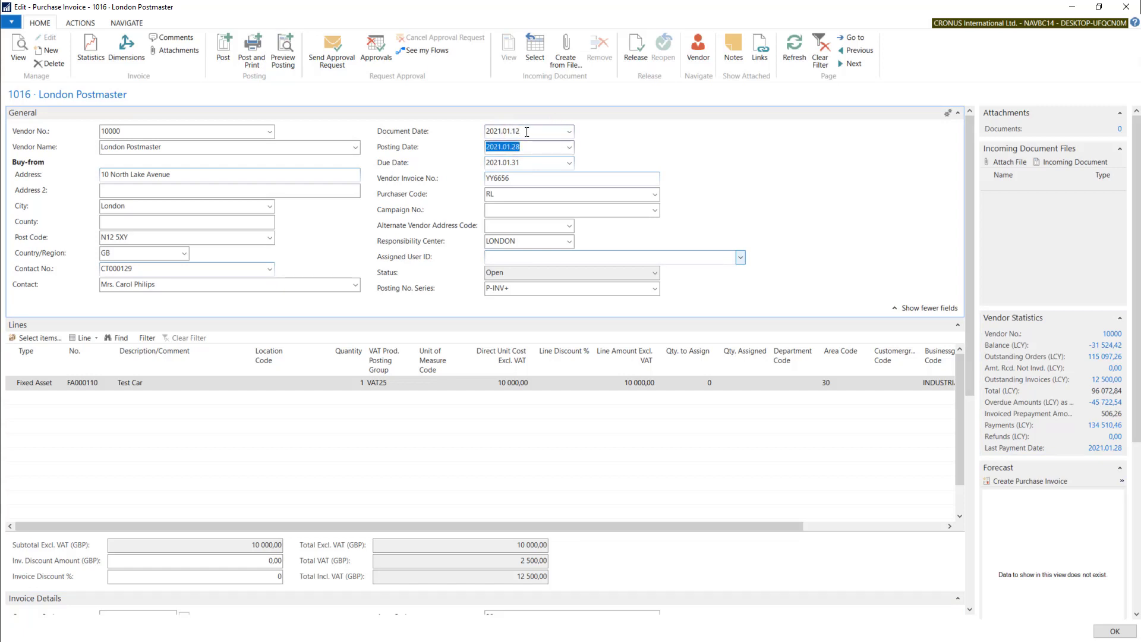
{"action": "left_click", "coordinate": [526, 131]}
Set the payment terms code to 7 DAYS in the invoice details, and return to the general fields
{"action": "left_click_drag", "start_coordinate": [972, 302], "coordinate": [968, 465]}
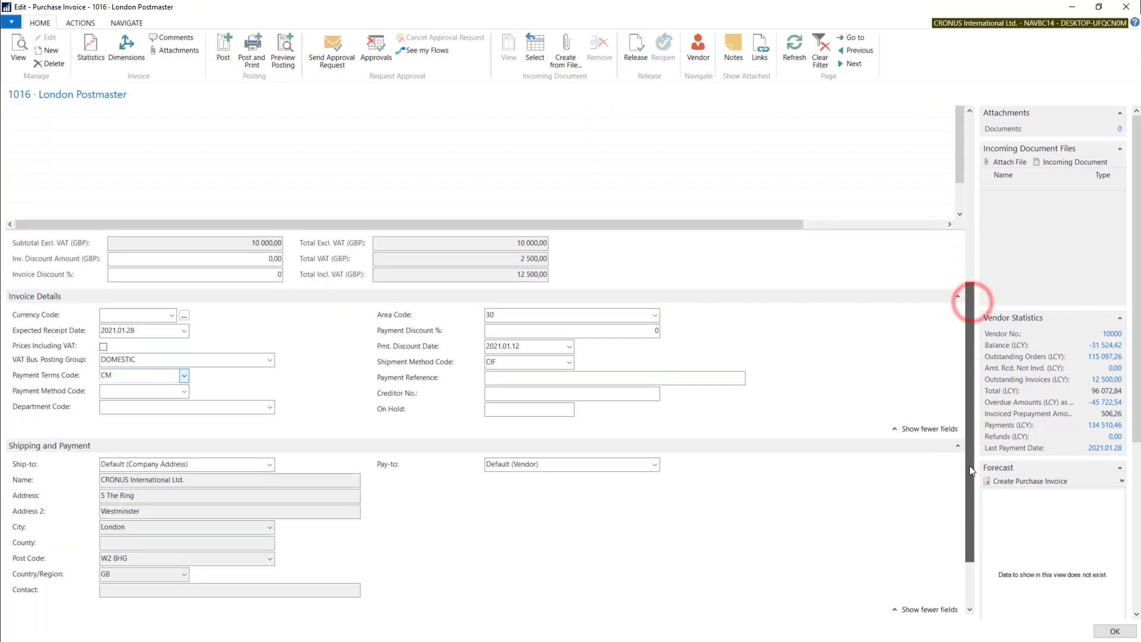
{"action": "left_click", "coordinate": [184, 374]}
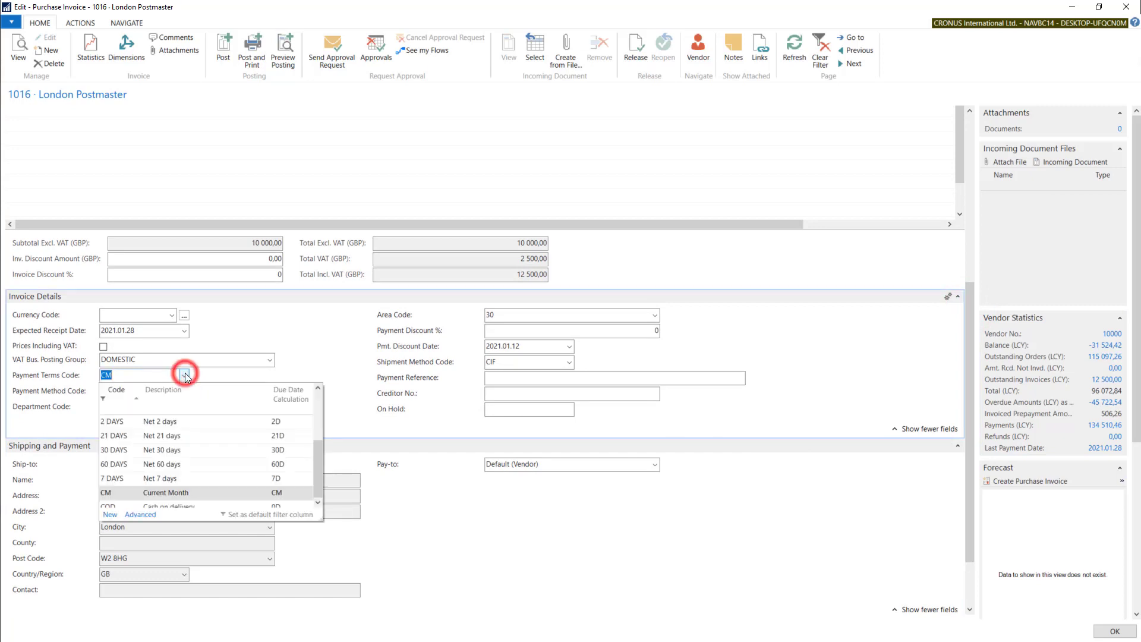
{"action": "left_click", "coordinate": [115, 478]}
{"action": "left_click_drag", "start_coordinate": [970, 449], "coordinate": [966, 247]}
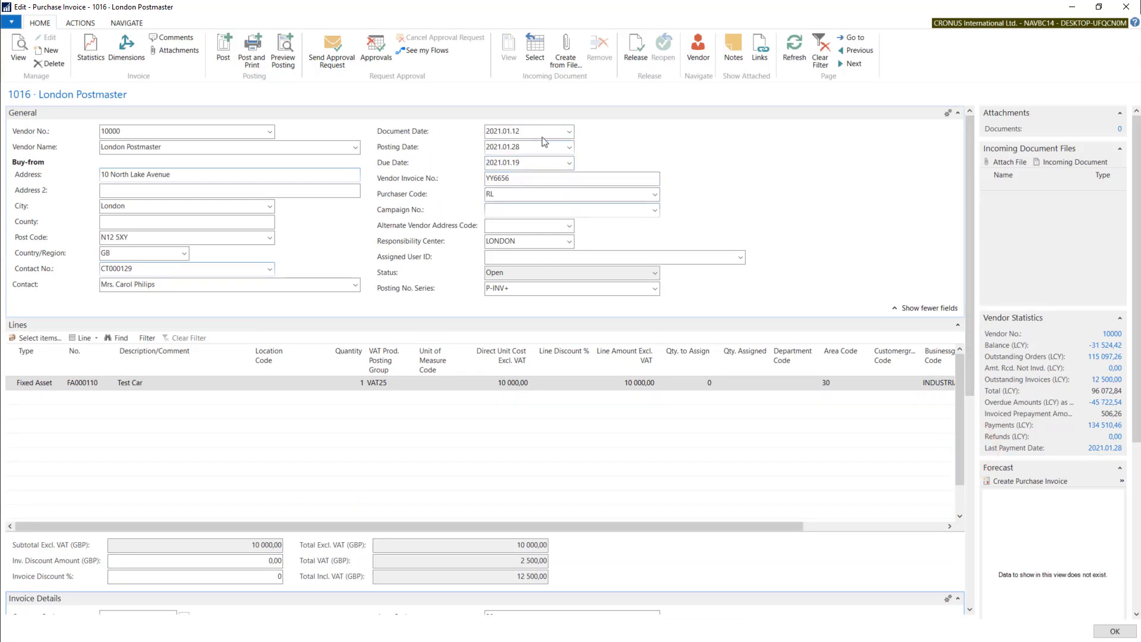
Change the invoice's document date to 2021.01.13
{"action": "left_click", "coordinate": [524, 131]}
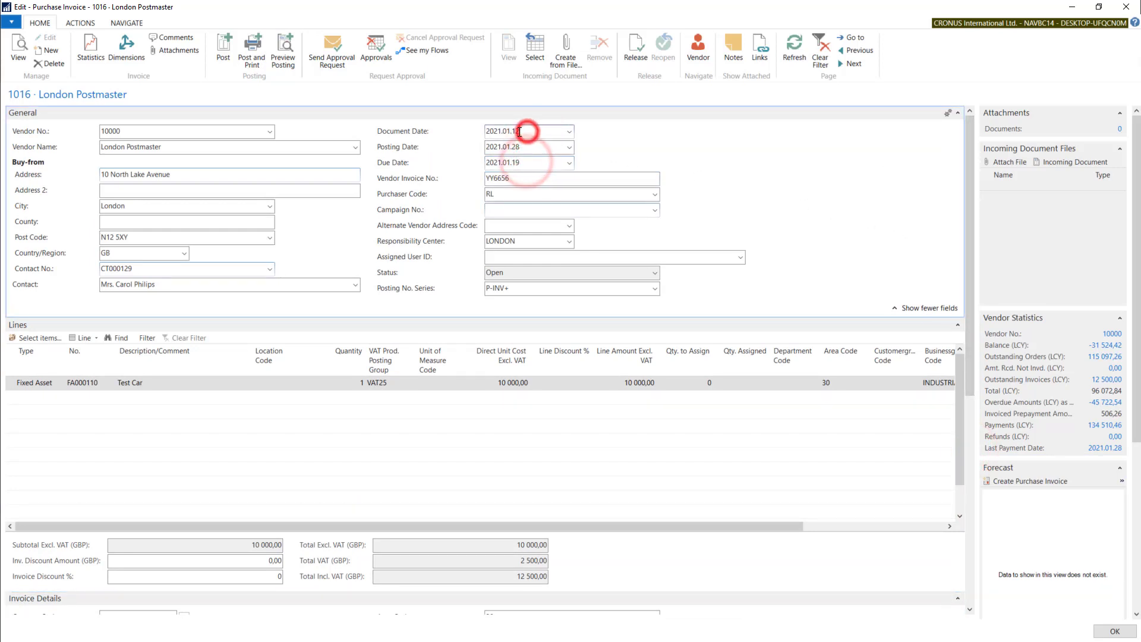
{"action": "double_click", "coordinate": [520, 131]}
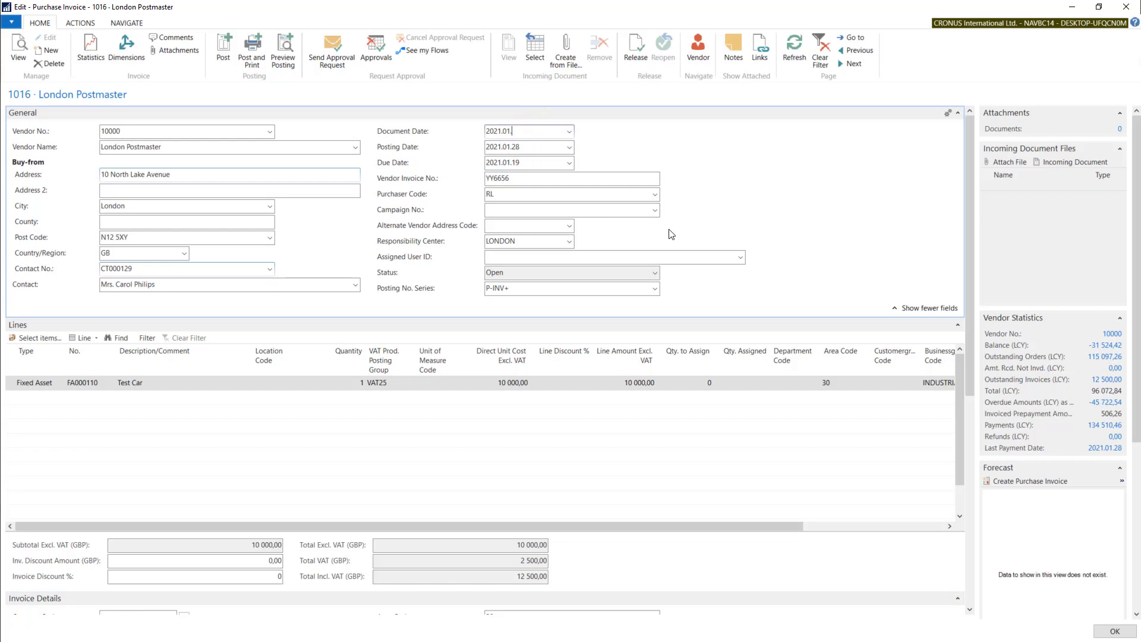
{"action": "type", "text": "13"}
{"action": "key", "text": "Tab"}
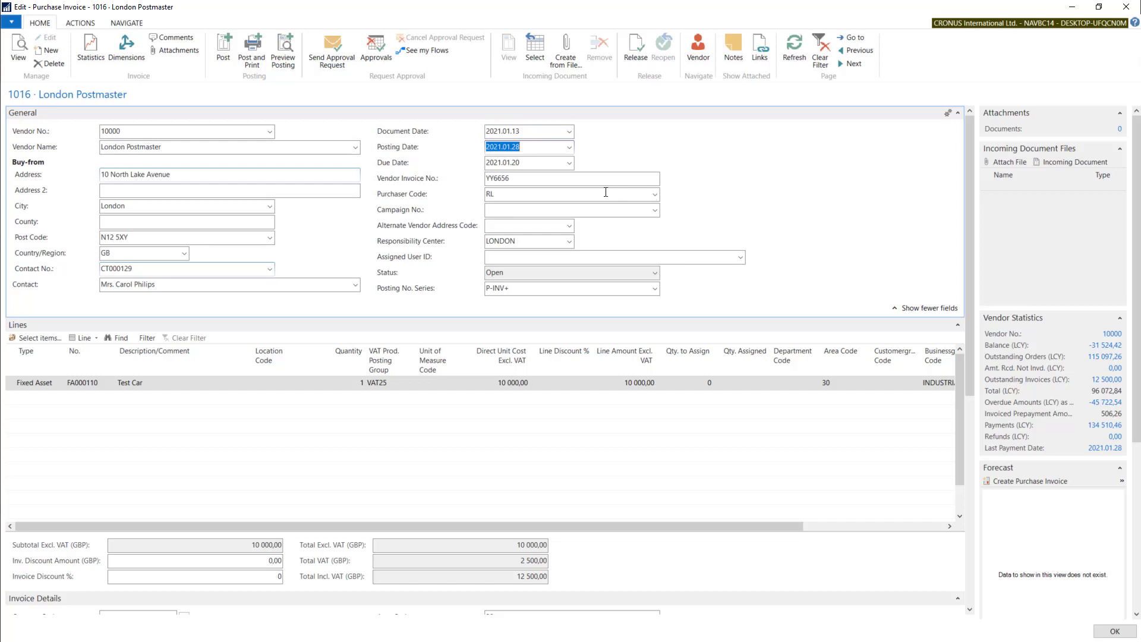
Examine the invoice's posting date and vendor invoice number
{"action": "left_click", "coordinate": [526, 145]}
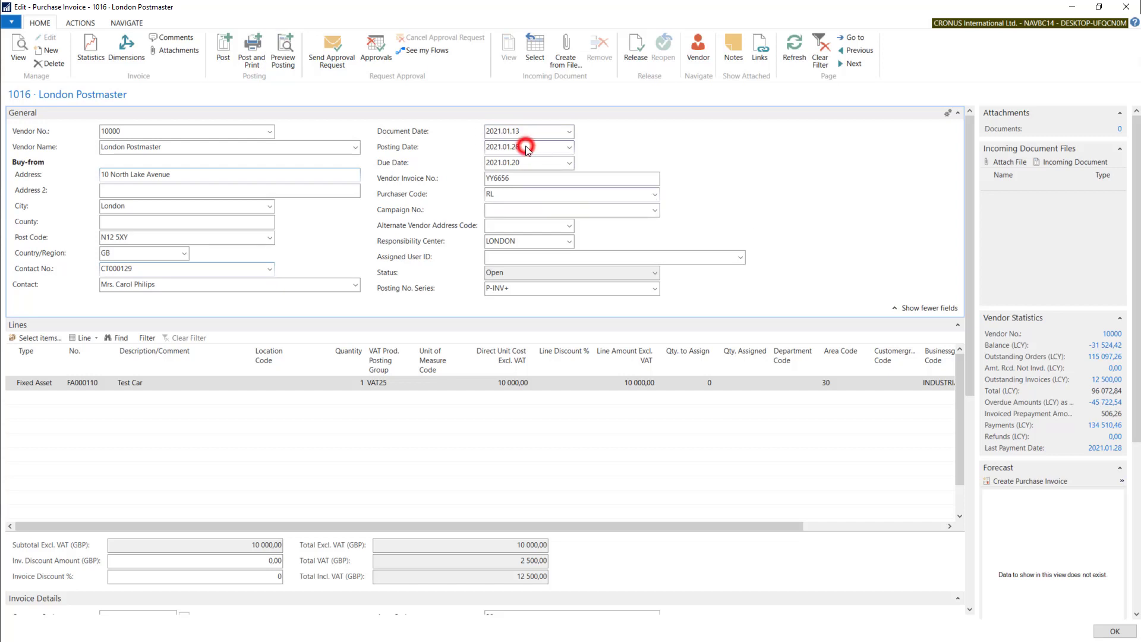
{"action": "left_click_drag", "start_coordinate": [531, 145], "coordinate": [482, 144]}
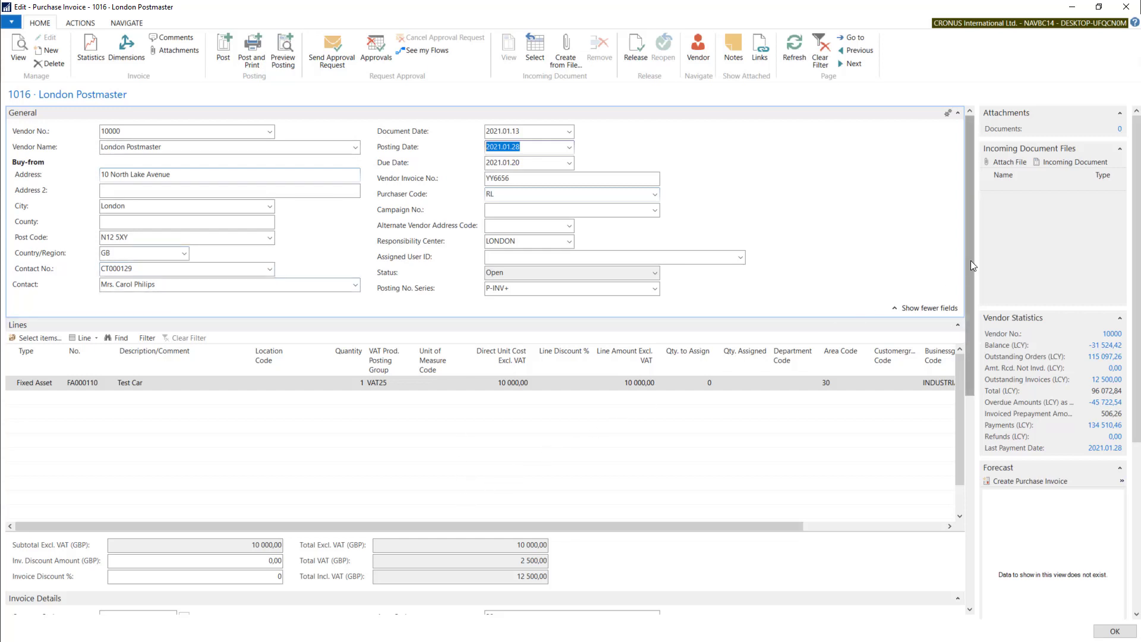
{"action": "left_click_drag", "start_coordinate": [970, 260], "coordinate": [971, 272]}
{"action": "left_click", "coordinate": [524, 157]}
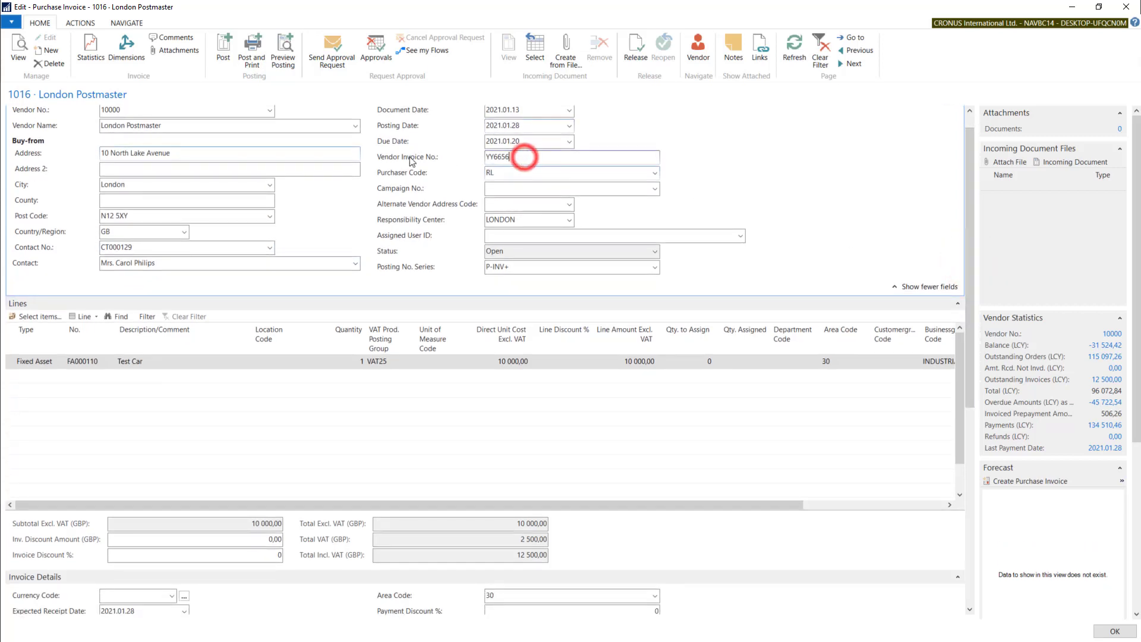
Review the invoice's purchaser code and posting number series, and look through the available posting number series without changing the selection
{"action": "left_click", "coordinate": [532, 173]}
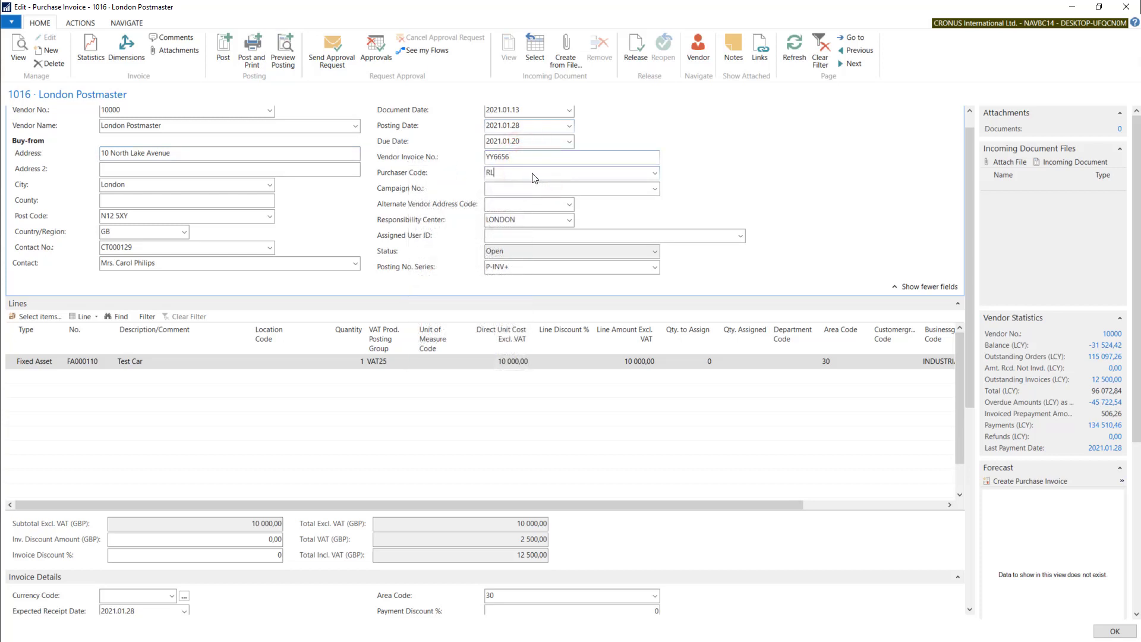
{"action": "left_click", "coordinate": [529, 265]}
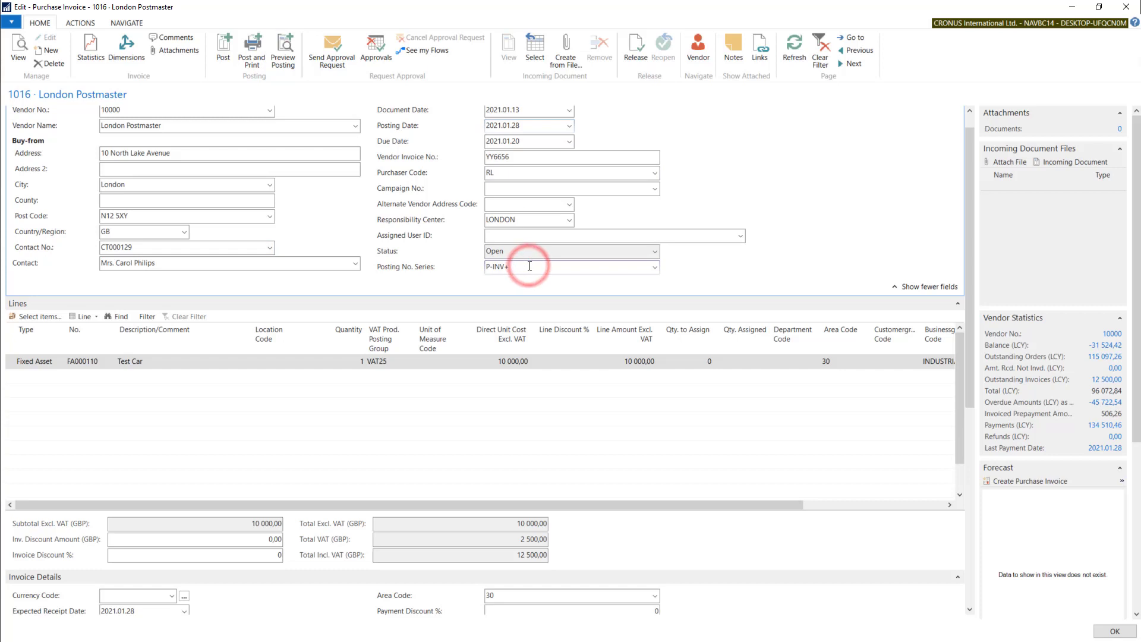
{"action": "left_click_drag", "start_coordinate": [966, 193], "coordinate": [965, 209]}
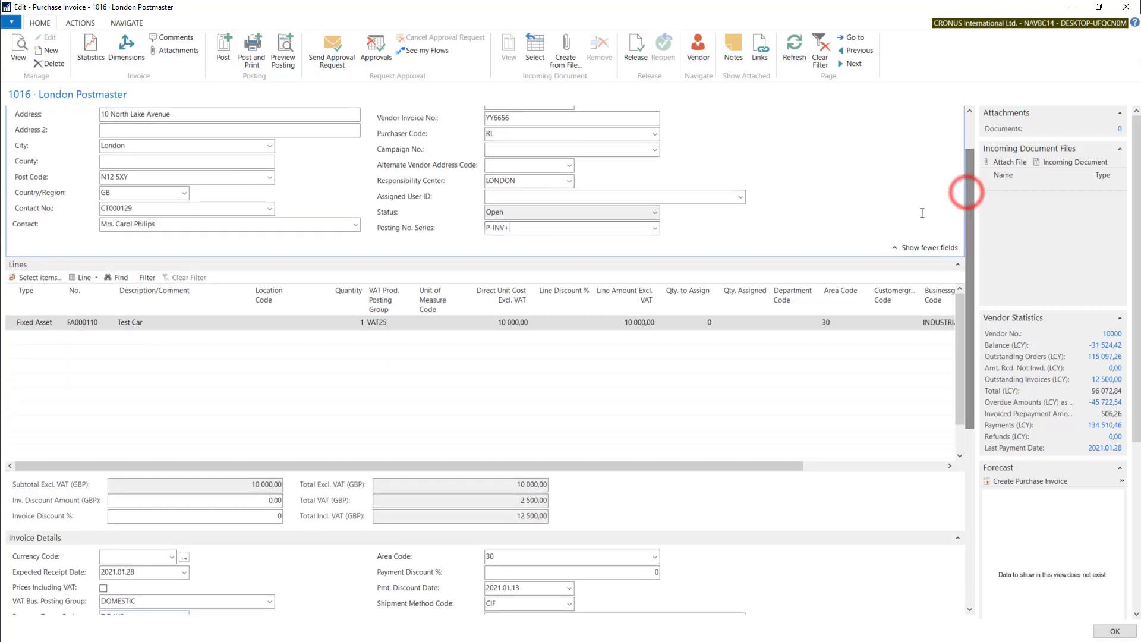
{"action": "left_click", "coordinate": [654, 228]}
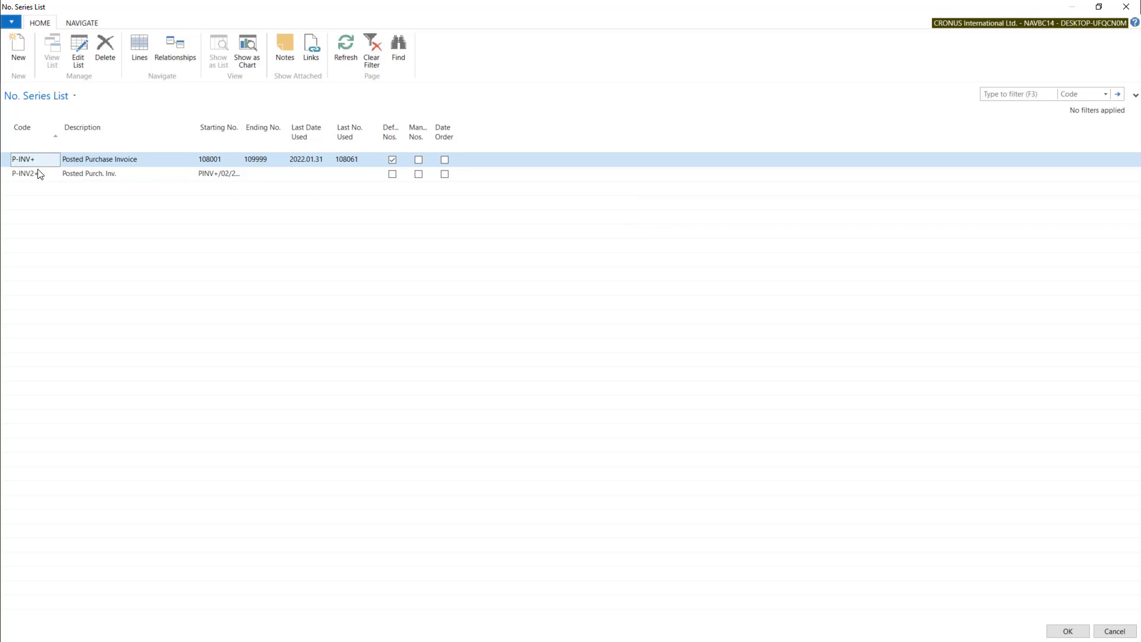
{"action": "key", "text": "Escape"}
{"action": "left_click", "coordinate": [523, 227]}
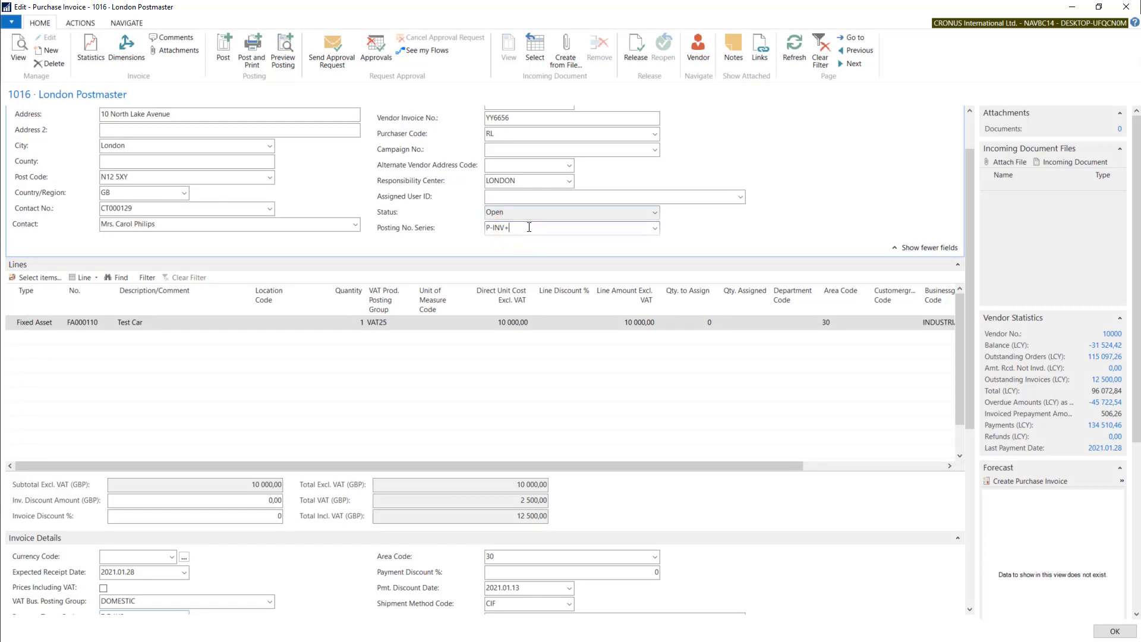
Examine the currency code in the invoice details
{"action": "left_click_drag", "start_coordinate": [966, 240], "coordinate": [964, 360]}
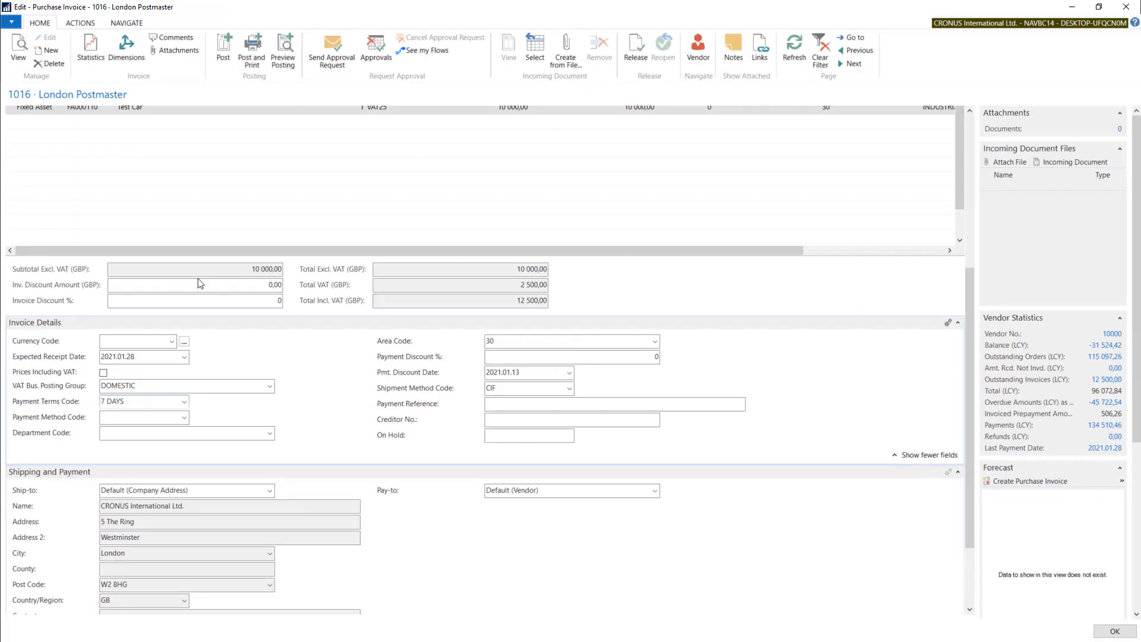
{"action": "left_click", "coordinate": [114, 341]}
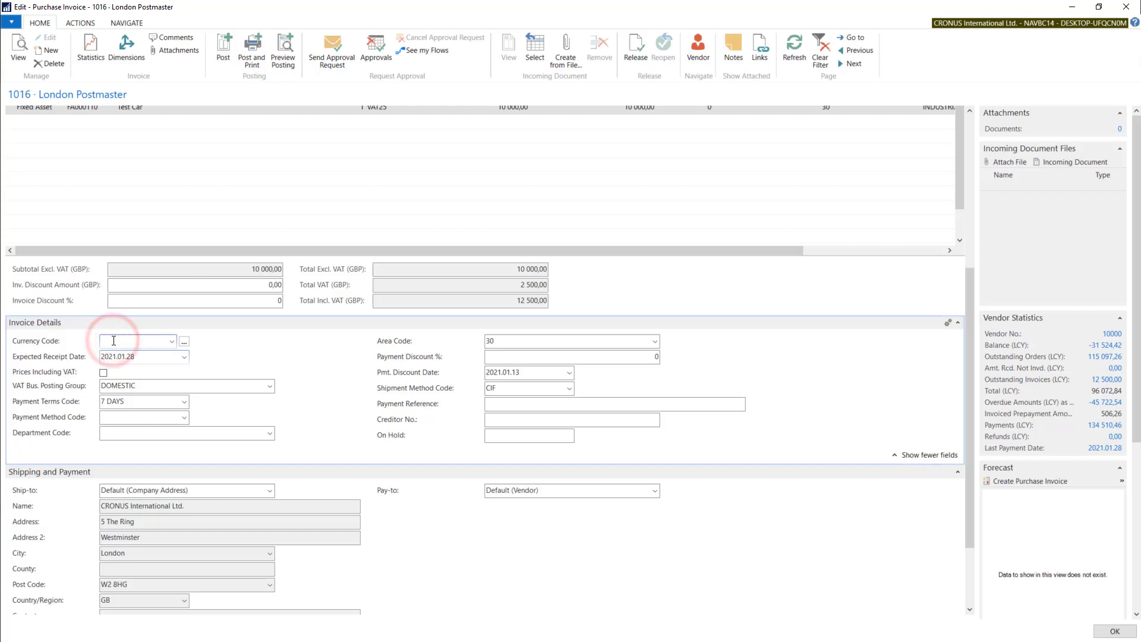
{"action": "left_click", "coordinate": [122, 340]}
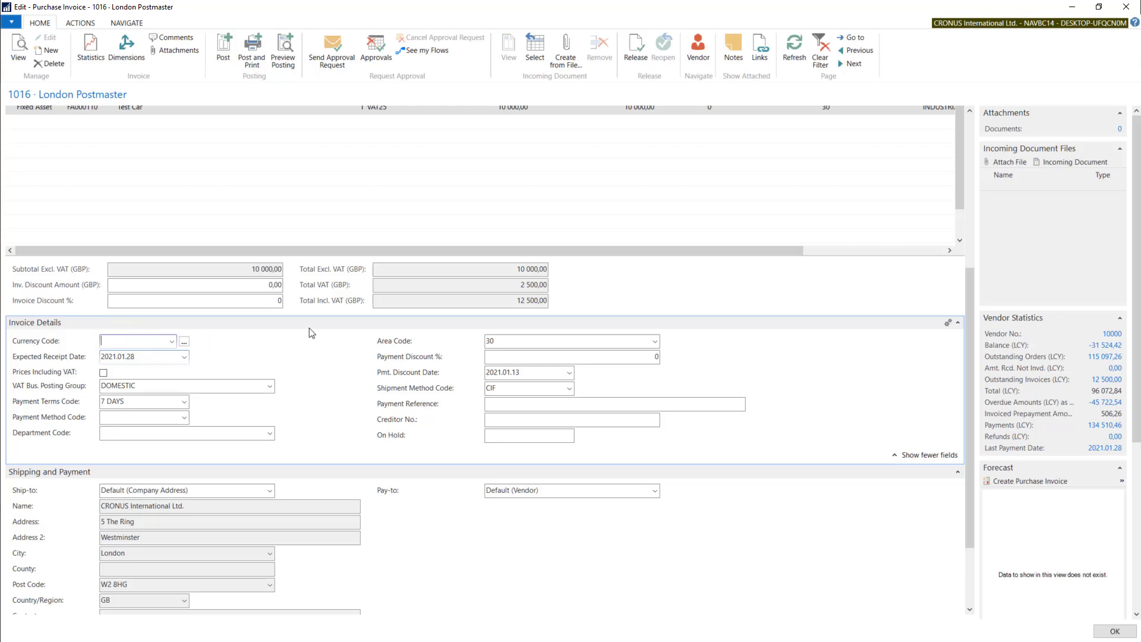
{"action": "left_click_drag", "start_coordinate": [972, 283], "coordinate": [975, 324]}
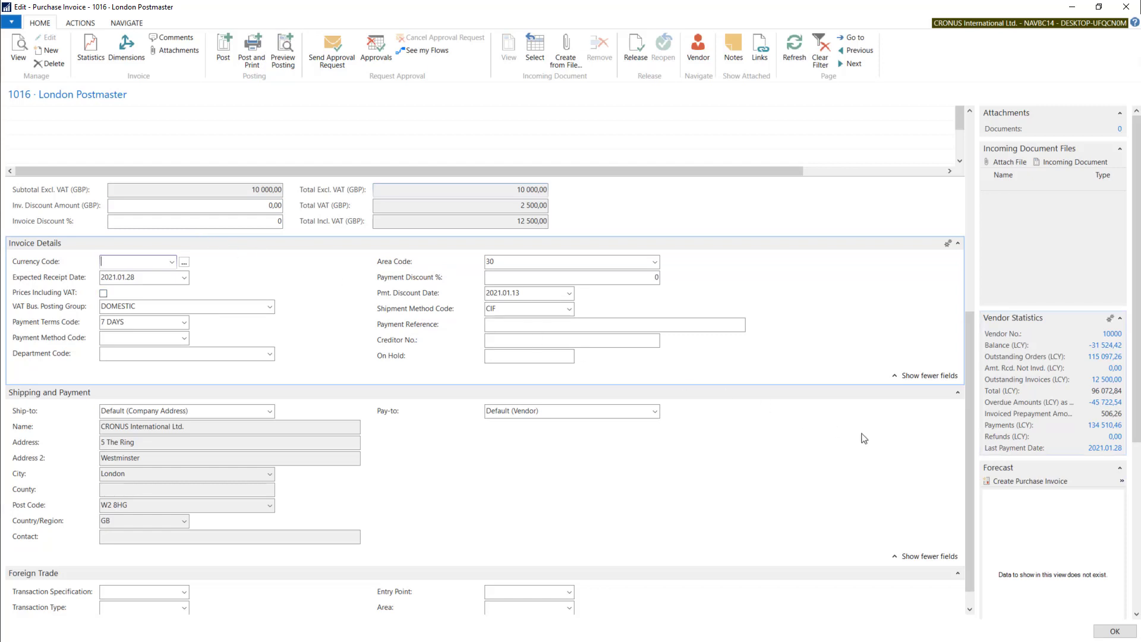
Check the Test Car line's direct unit cost and switch the invoice to prices including VAT
{"action": "scroll", "coordinate": [971, 465], "scroll_direction": "up", "scroll_amount": 3}
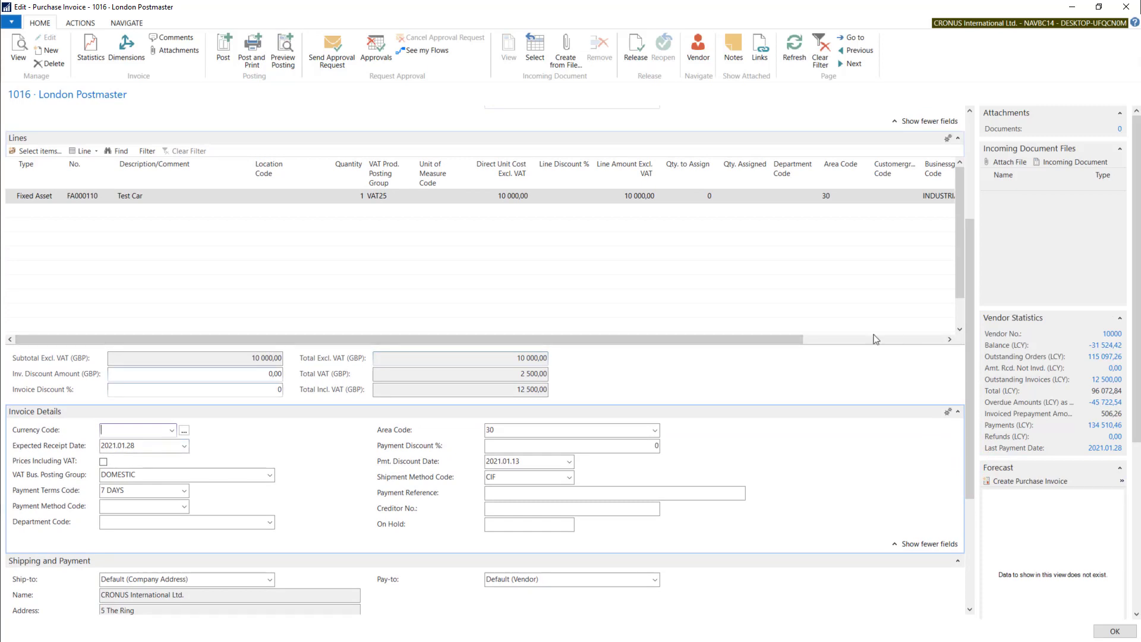
{"action": "left_click", "coordinate": [515, 197]}
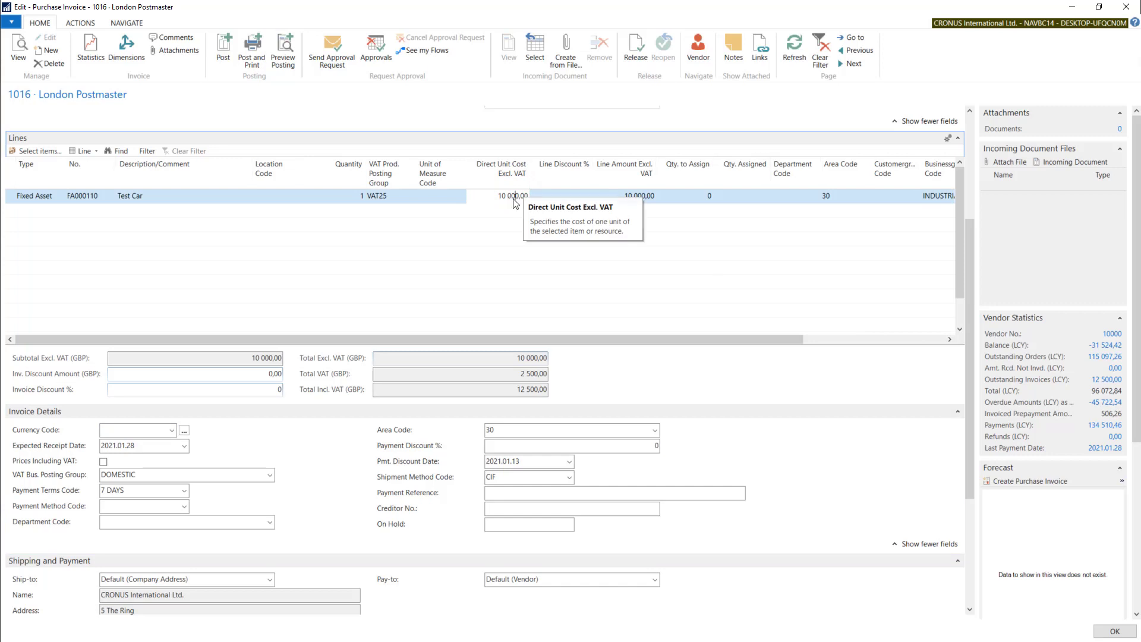
{"action": "left_click_drag", "start_coordinate": [512, 197], "coordinate": [529, 196]}
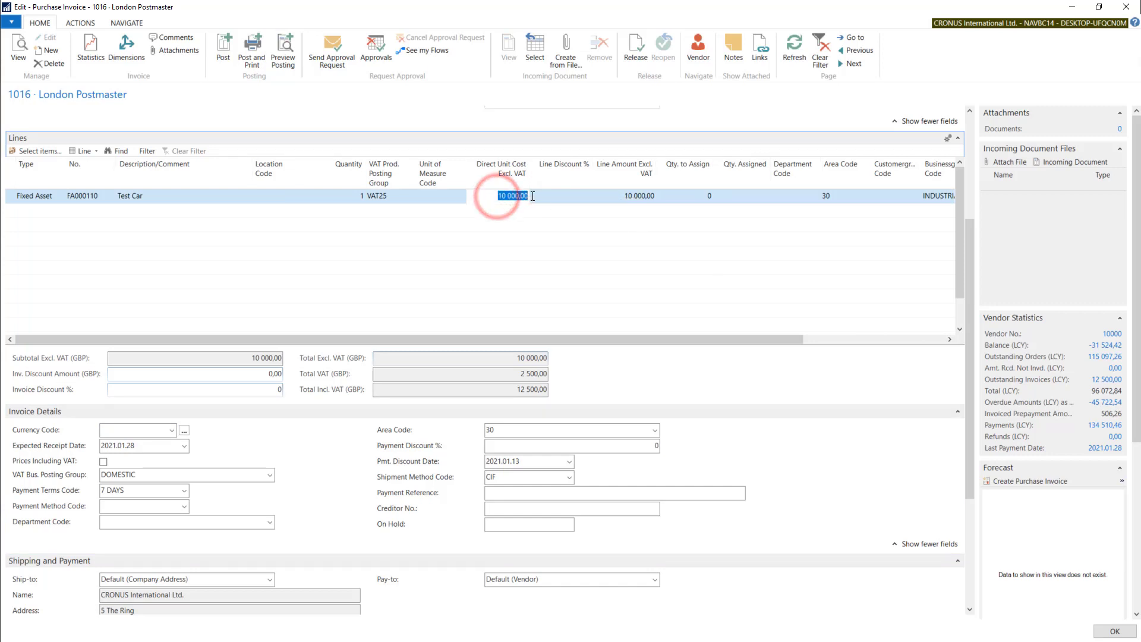
{"action": "left_click", "coordinate": [105, 462]}
{"action": "left_click", "coordinate": [616, 355]}
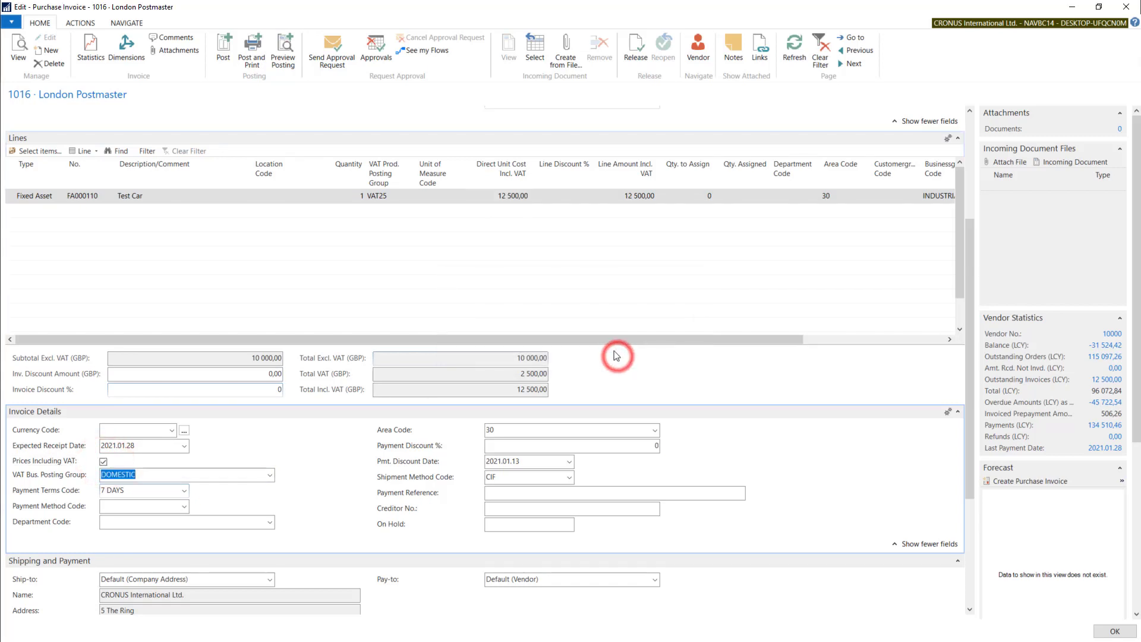
Set the Test Car line's direct unit cost including VAT to 10000 and check the invoice totals
{"action": "left_click", "coordinate": [493, 196]}
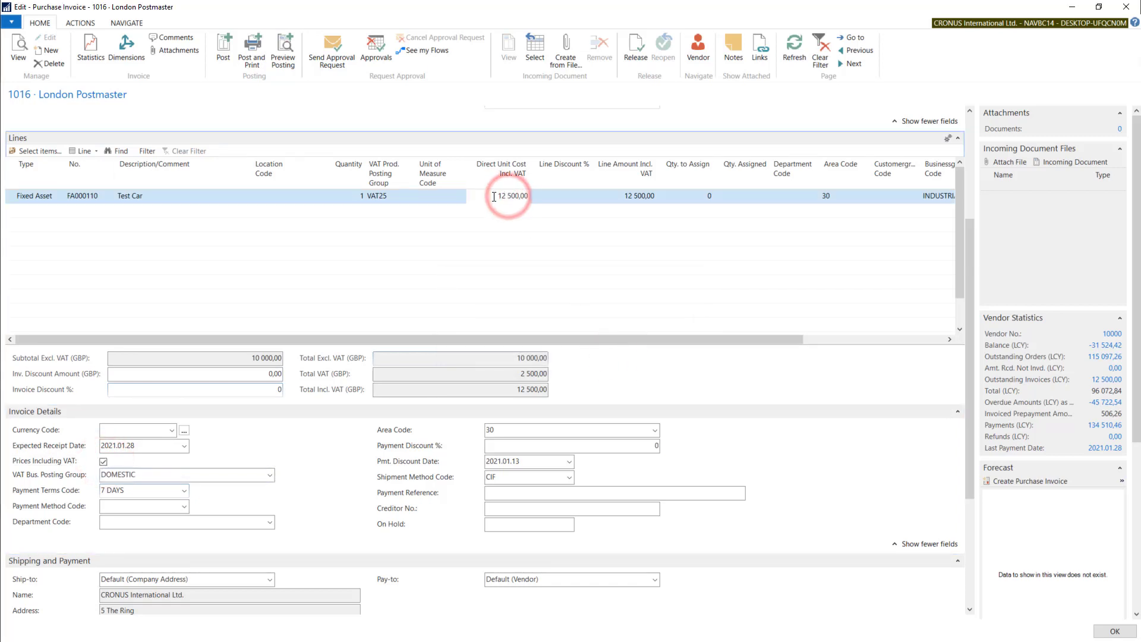
{"action": "left_click_drag", "start_coordinate": [492, 196], "coordinate": [561, 198]}
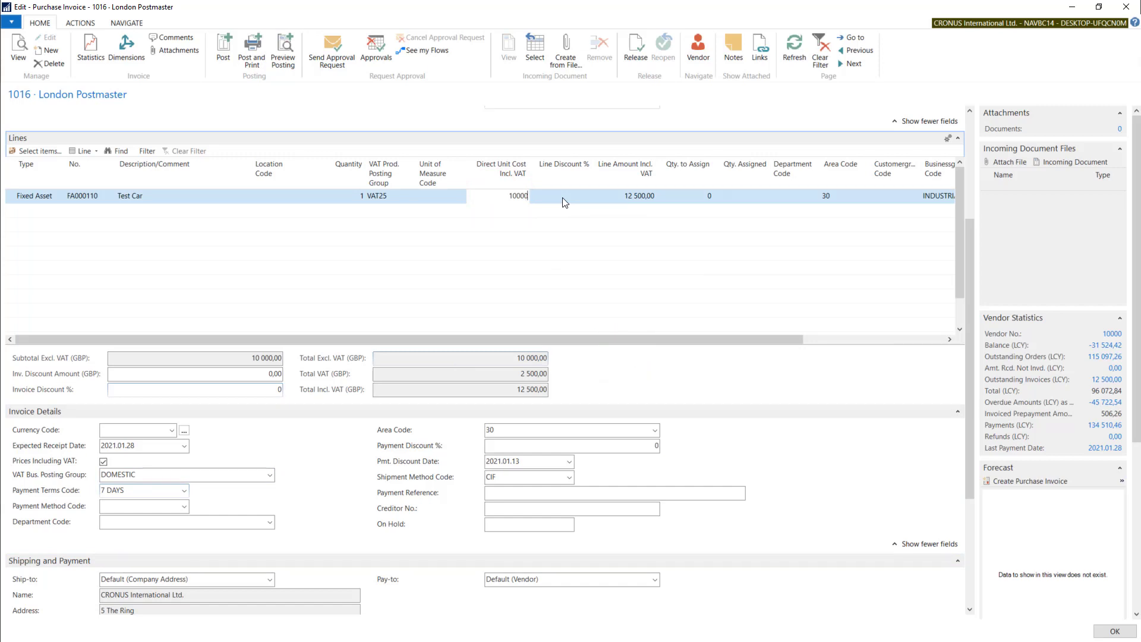
{"action": "type", "text": "10000"}
{"action": "key", "text": "Tab"}
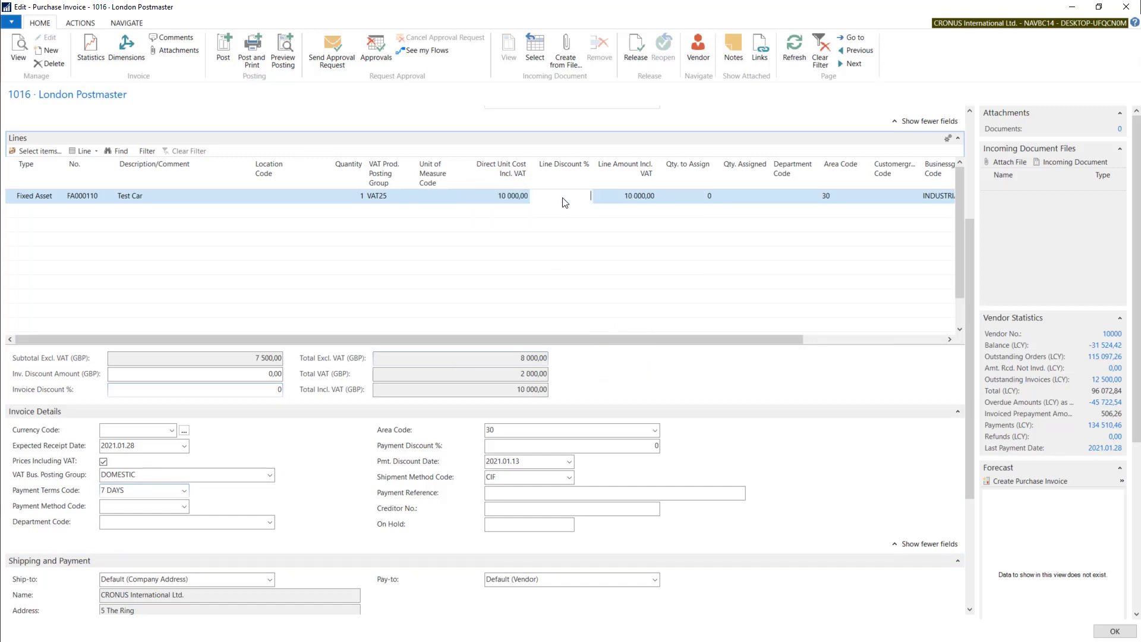
{"action": "left_click", "coordinate": [521, 374]}
{"action": "left_click", "coordinate": [518, 359]}
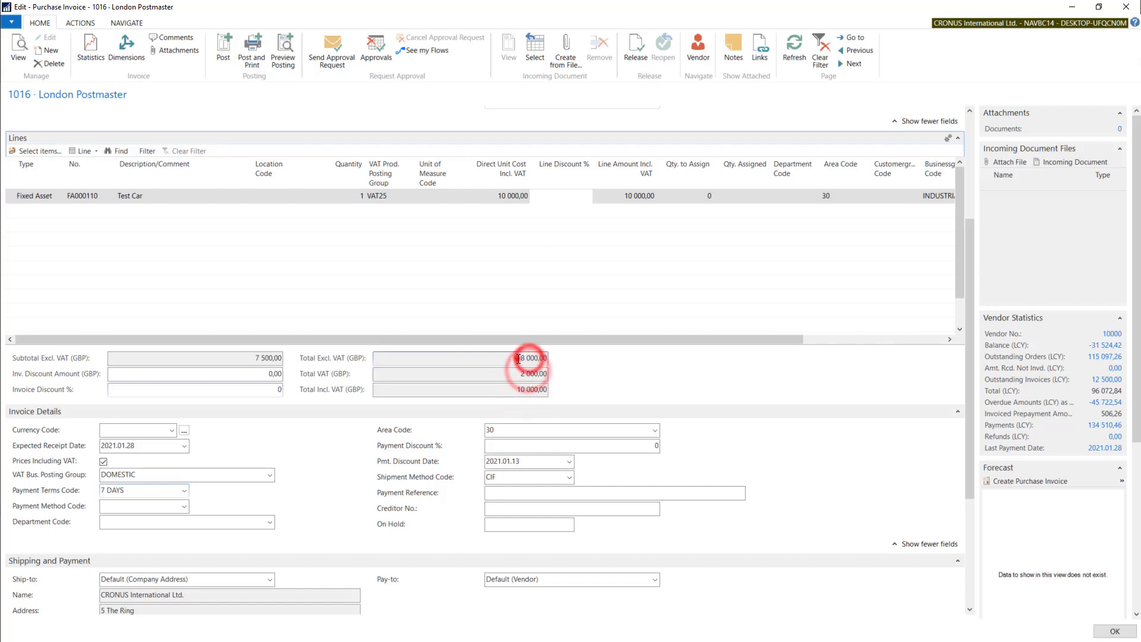
{"action": "left_click_drag", "start_coordinate": [518, 360], "coordinate": [550, 361]}
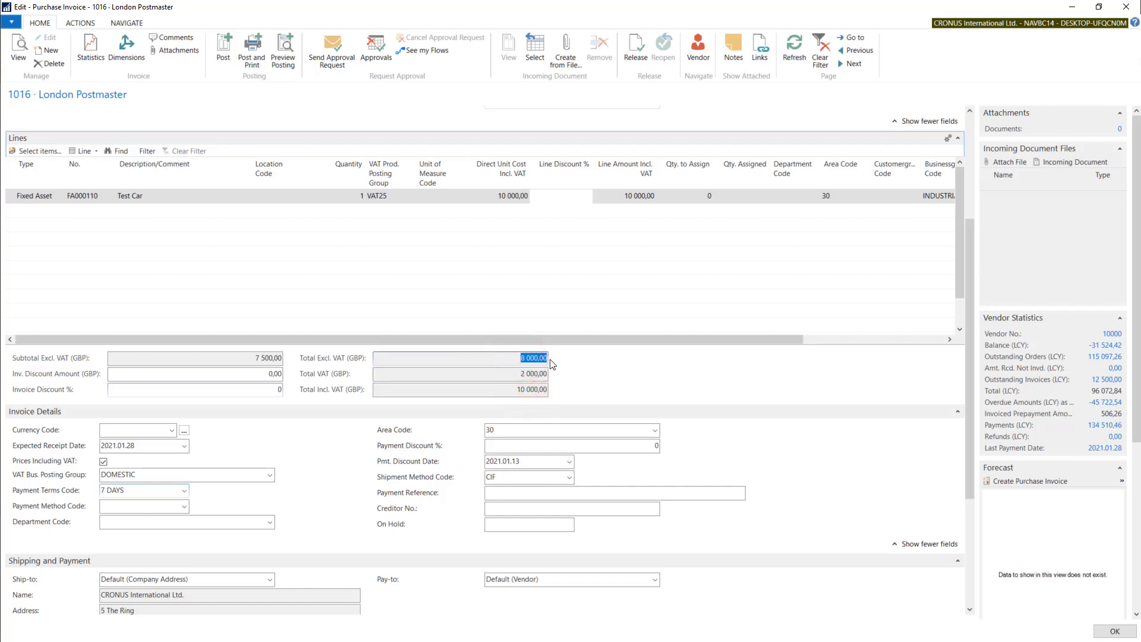
Turn off prices including VAT and set the Test Car line's direct unit cost excluding VAT to 10000
{"action": "left_click", "coordinate": [102, 462]}
{"action": "left_click", "coordinate": [632, 354]}
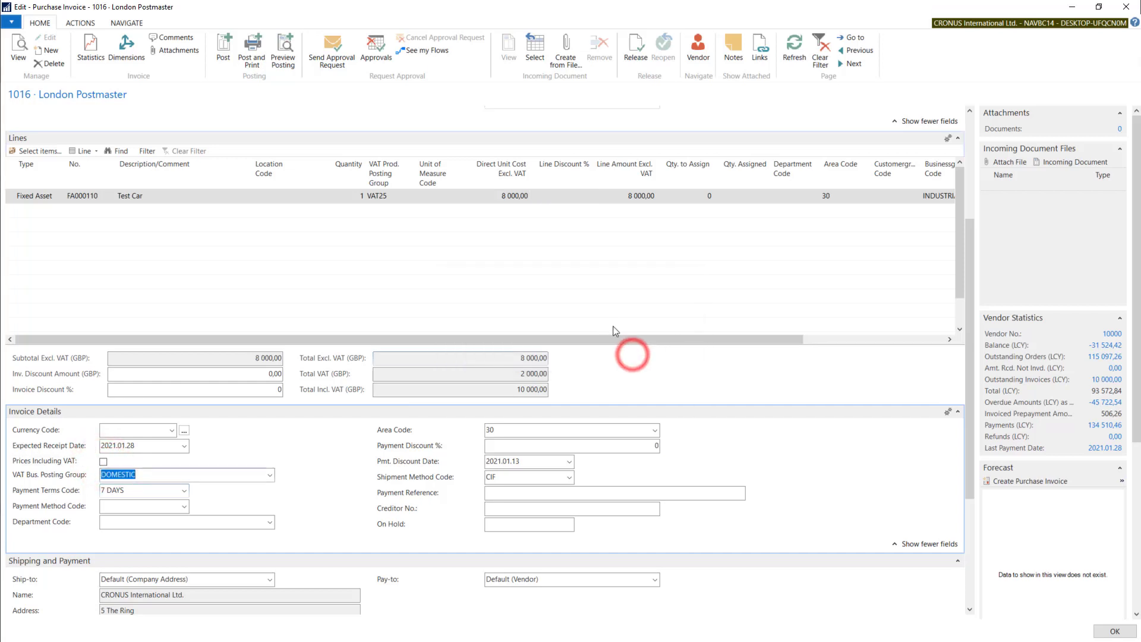
{"action": "left_click", "coordinate": [521, 196]}
{"action": "left_click", "coordinate": [486, 195]}
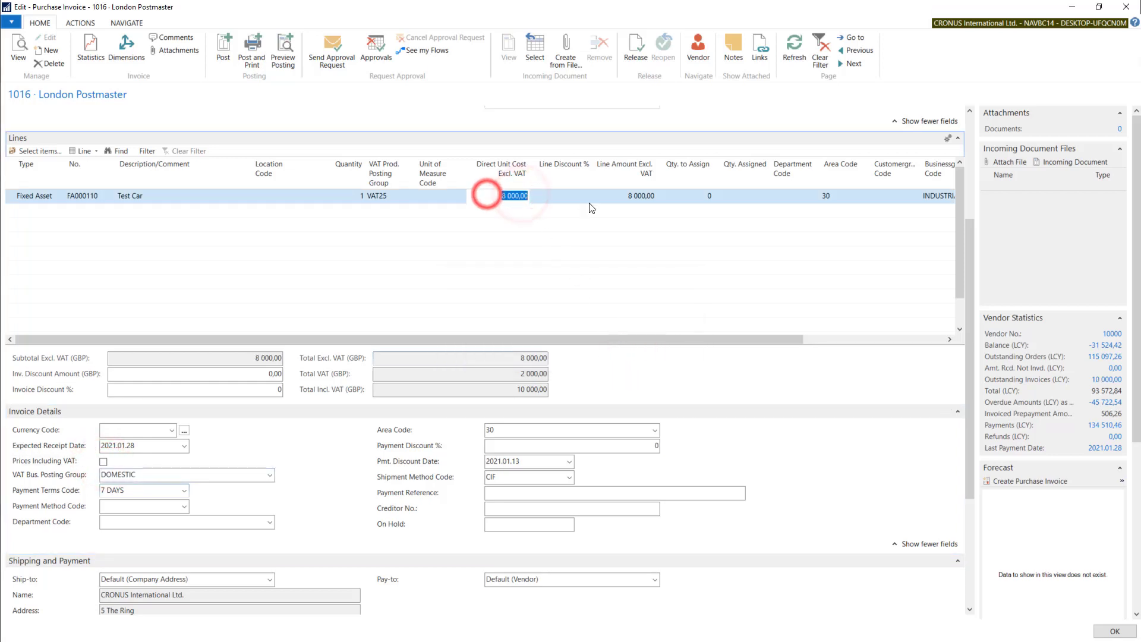
{"action": "type", "text": "1000"}
{"action": "key", "text": "Tab"}
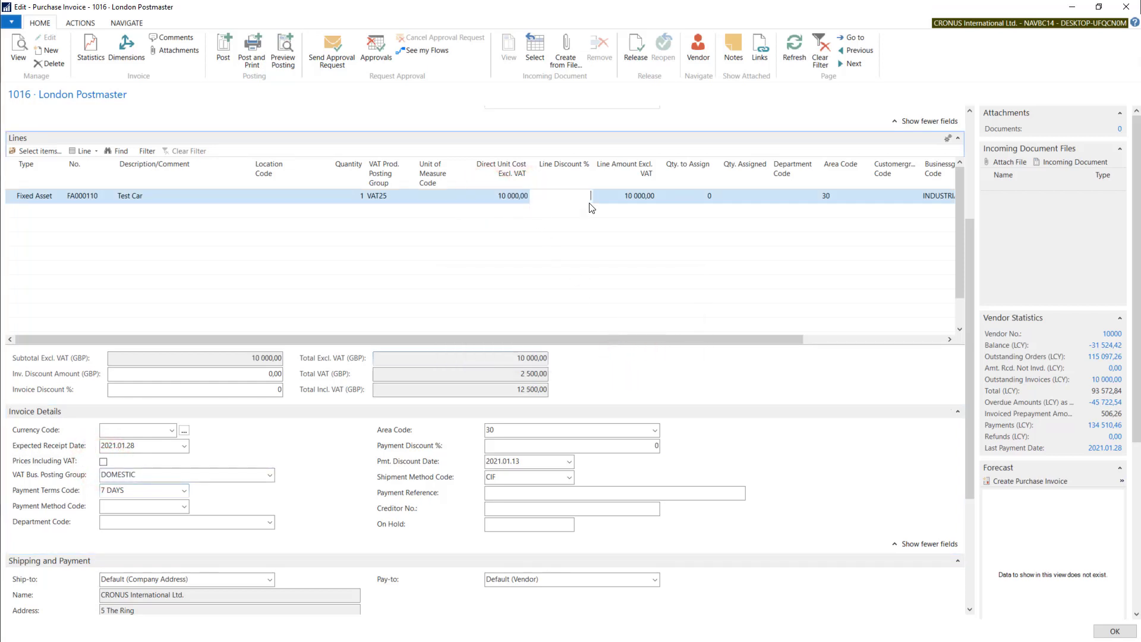
{"action": "left_click", "coordinate": [513, 389]}
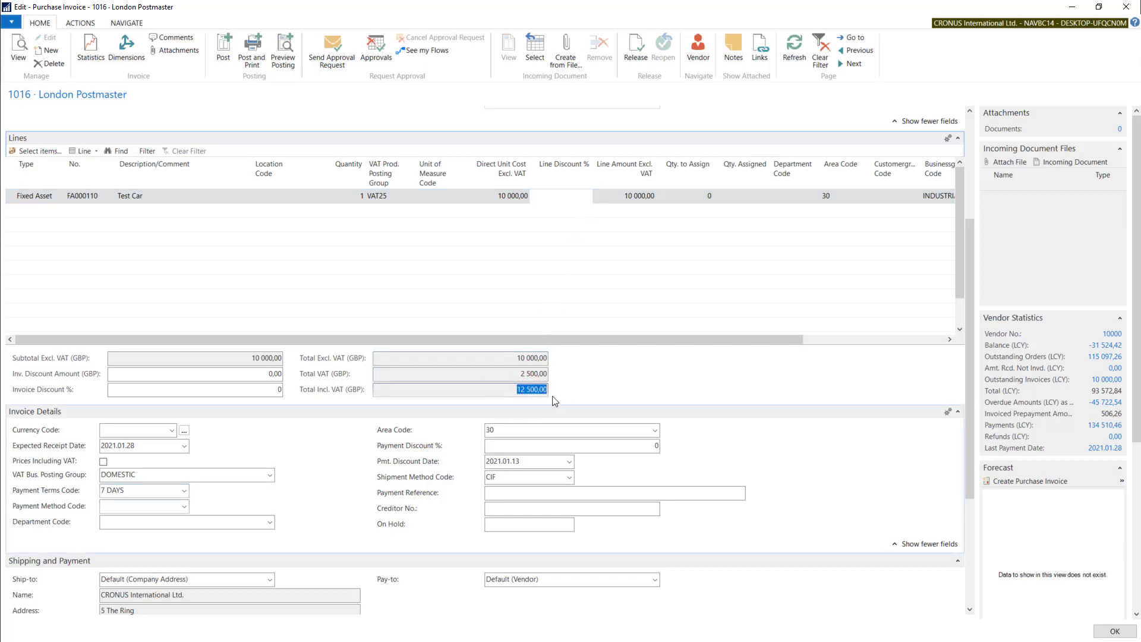
Review the payment terms code and browse the available payment method codes without choosing one
{"action": "left_click", "coordinate": [57, 495]}
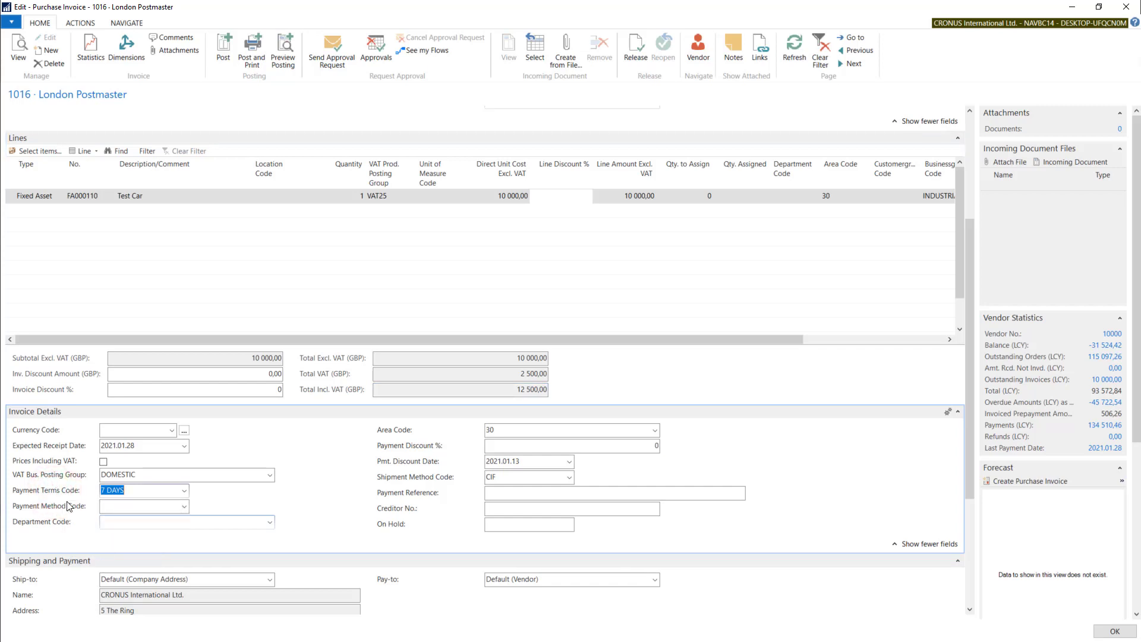
{"action": "left_click", "coordinate": [183, 506]}
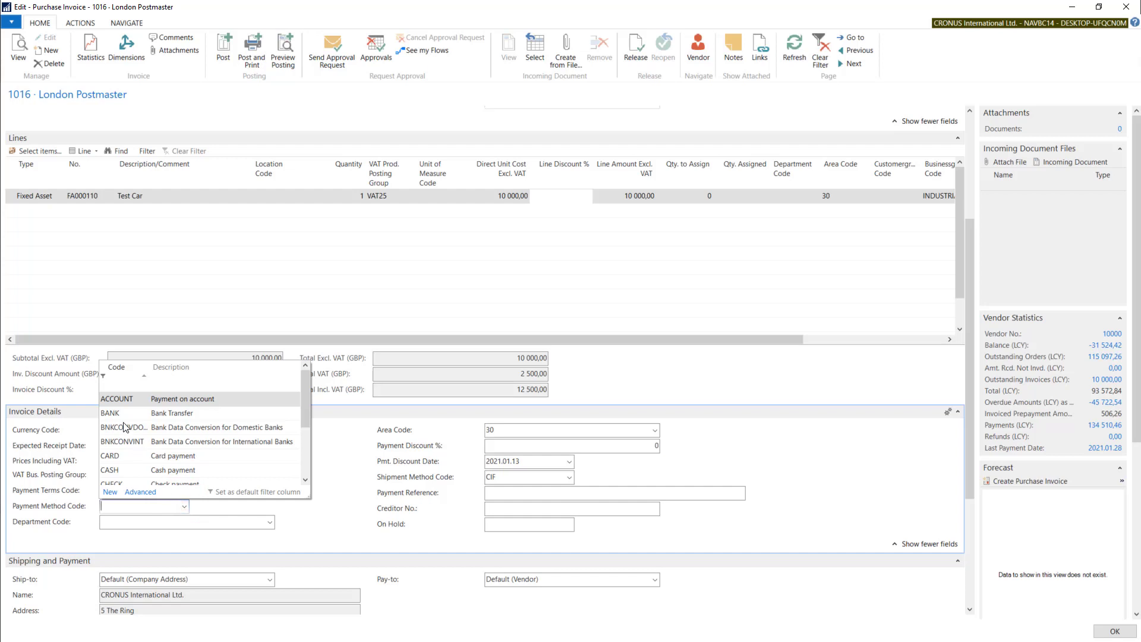
{"action": "left_click_drag", "start_coordinate": [305, 395], "coordinate": [304, 422]}
{"action": "key", "text": "Escape"}
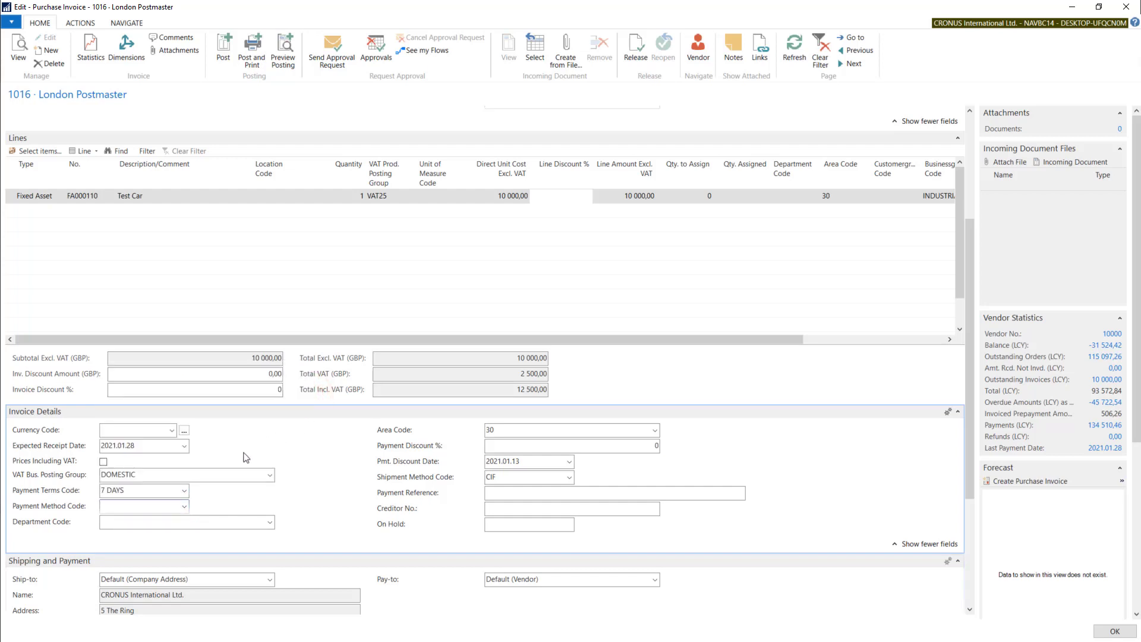
Set the invoice's department code to ADM and apply the dimension change to the lines
{"action": "left_click", "coordinate": [124, 521]}
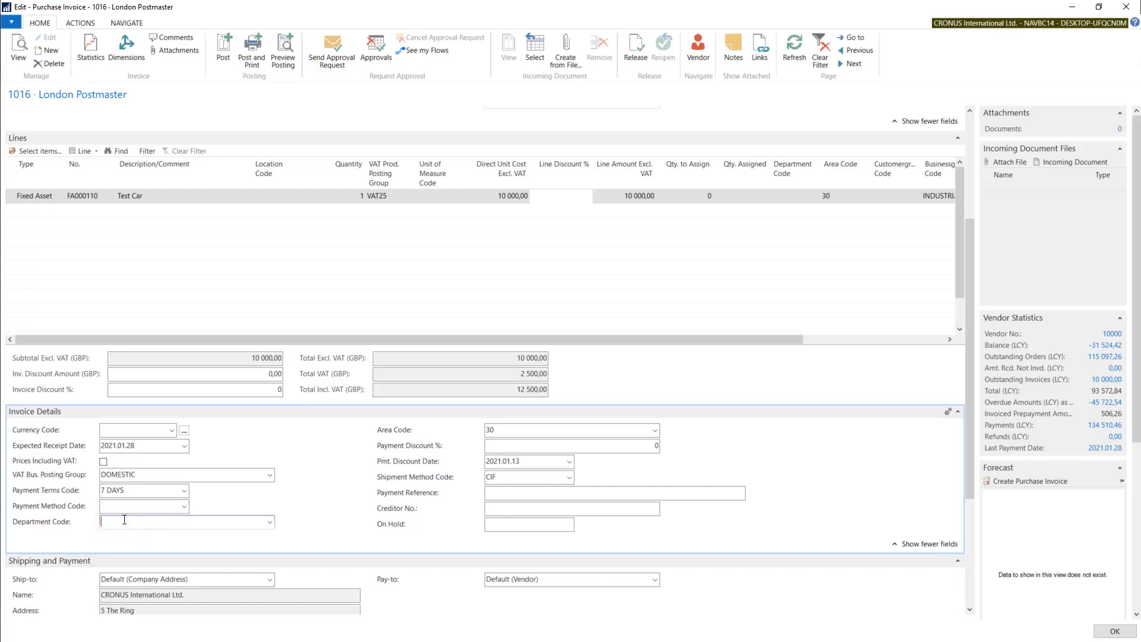
{"action": "left_click", "coordinate": [500, 429]}
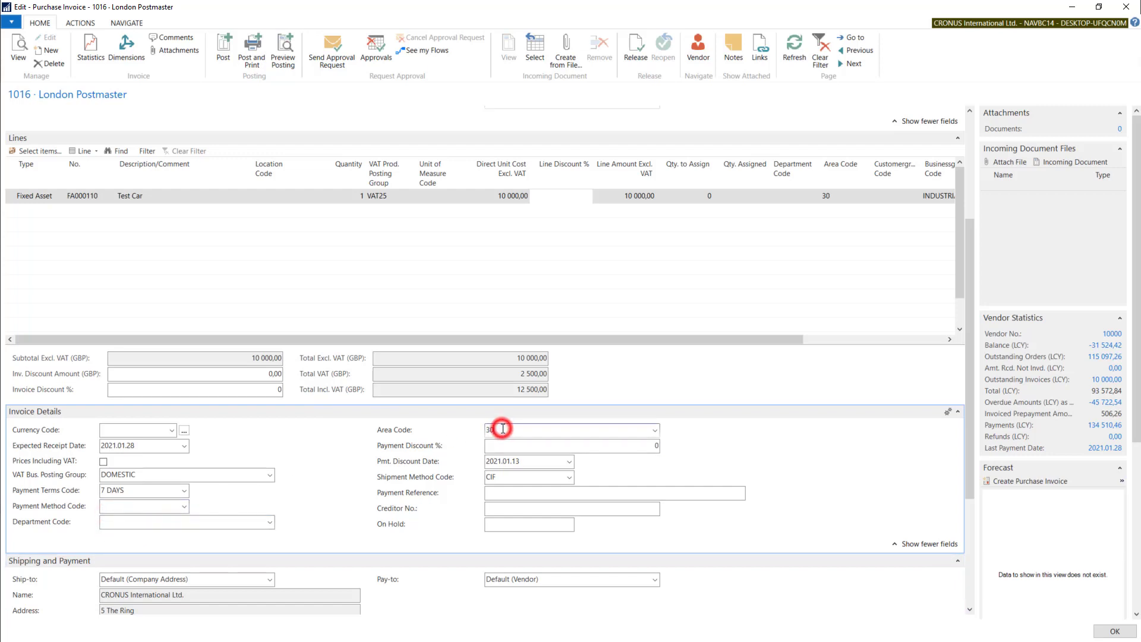
{"action": "left_click", "coordinate": [111, 521]}
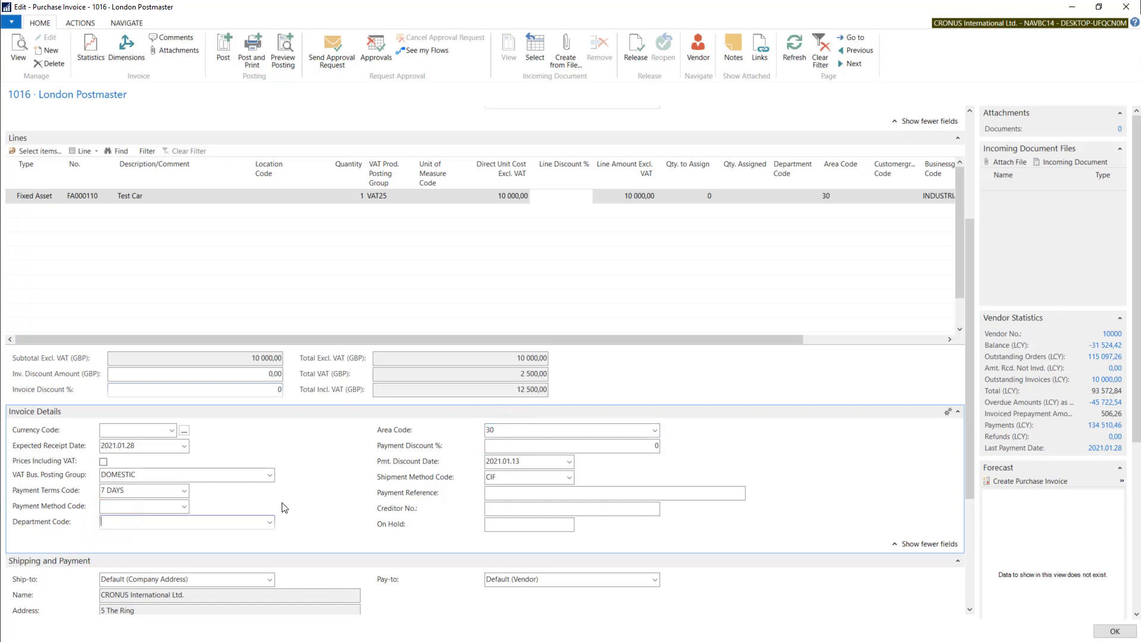
{"action": "left_click", "coordinate": [269, 523]}
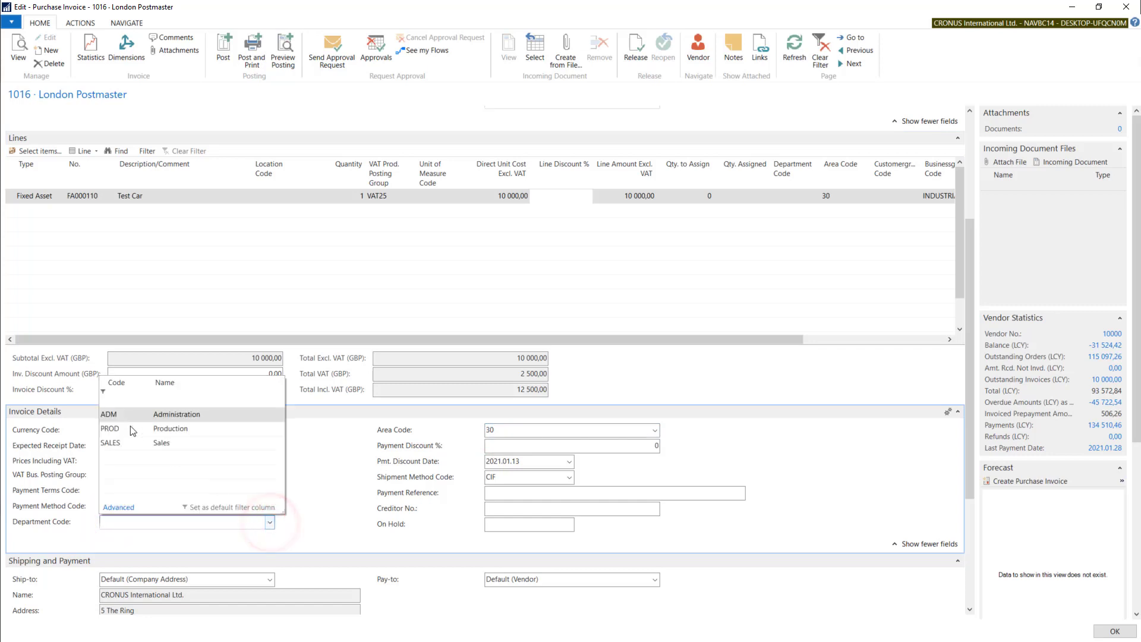
{"action": "left_click", "coordinate": [113, 415]}
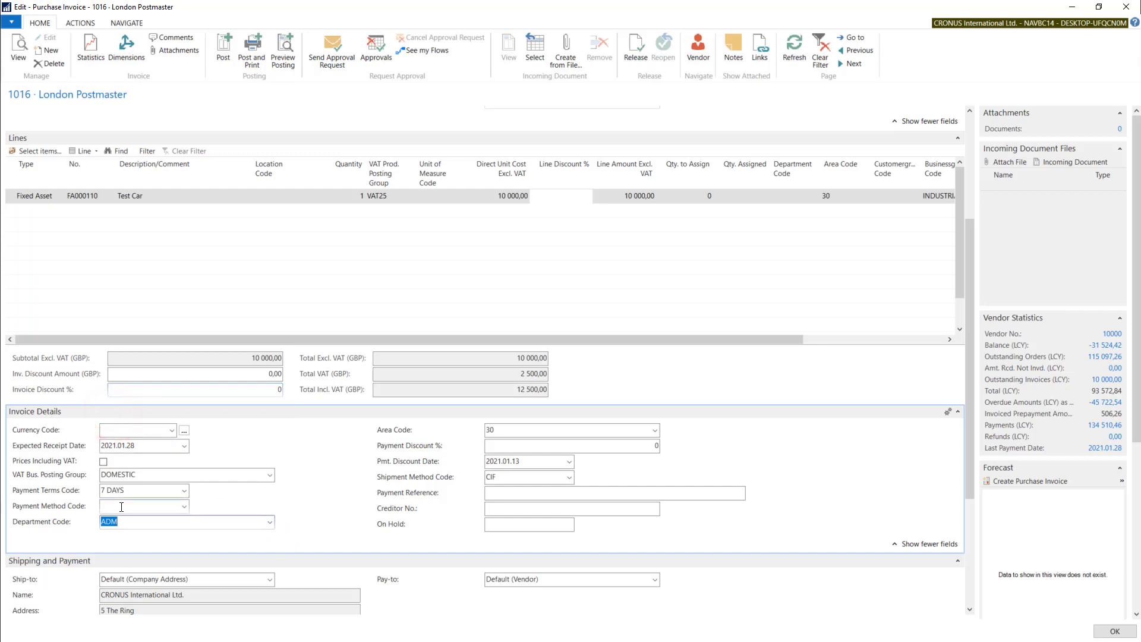
{"action": "left_click", "coordinate": [121, 507]}
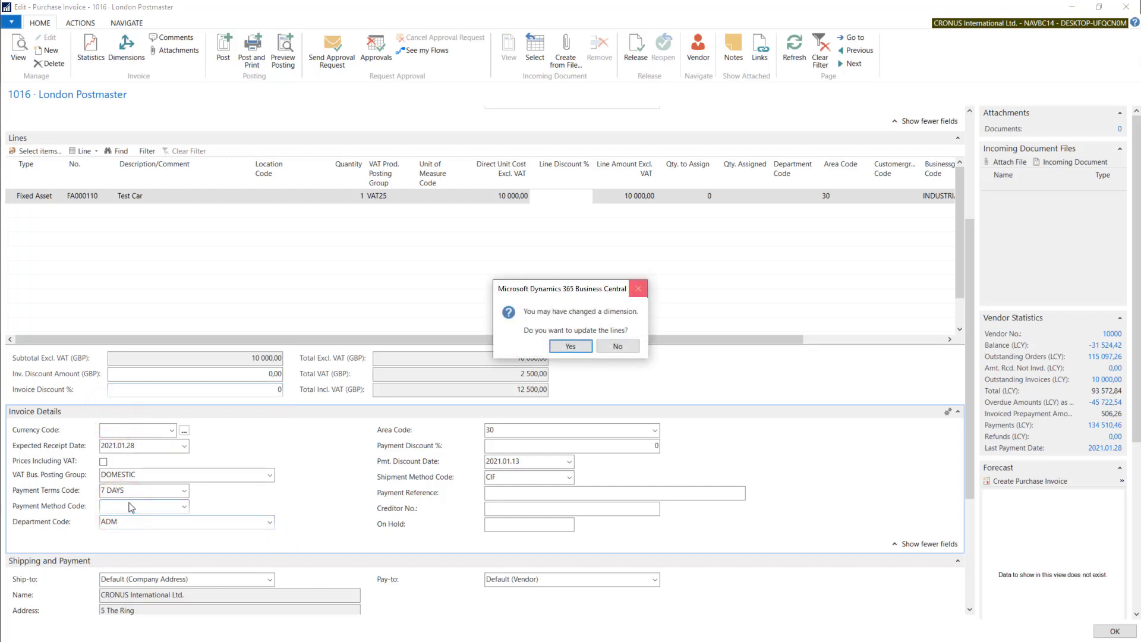
{"action": "left_click_drag", "start_coordinate": [575, 290], "coordinate": [565, 276]}
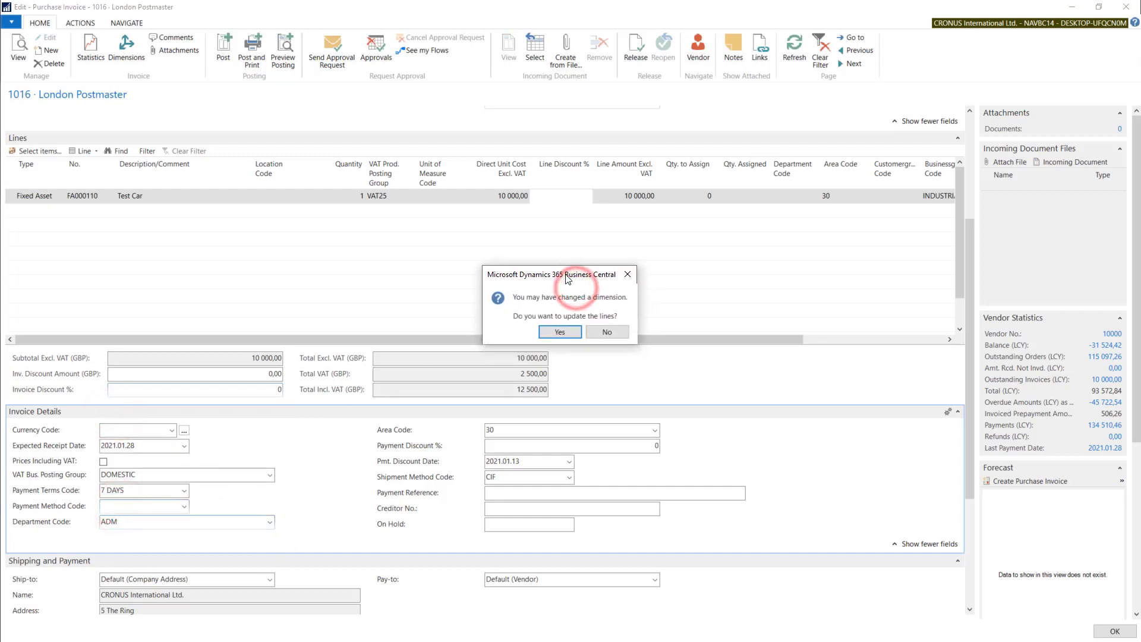
{"action": "left_click", "coordinate": [558, 333]}
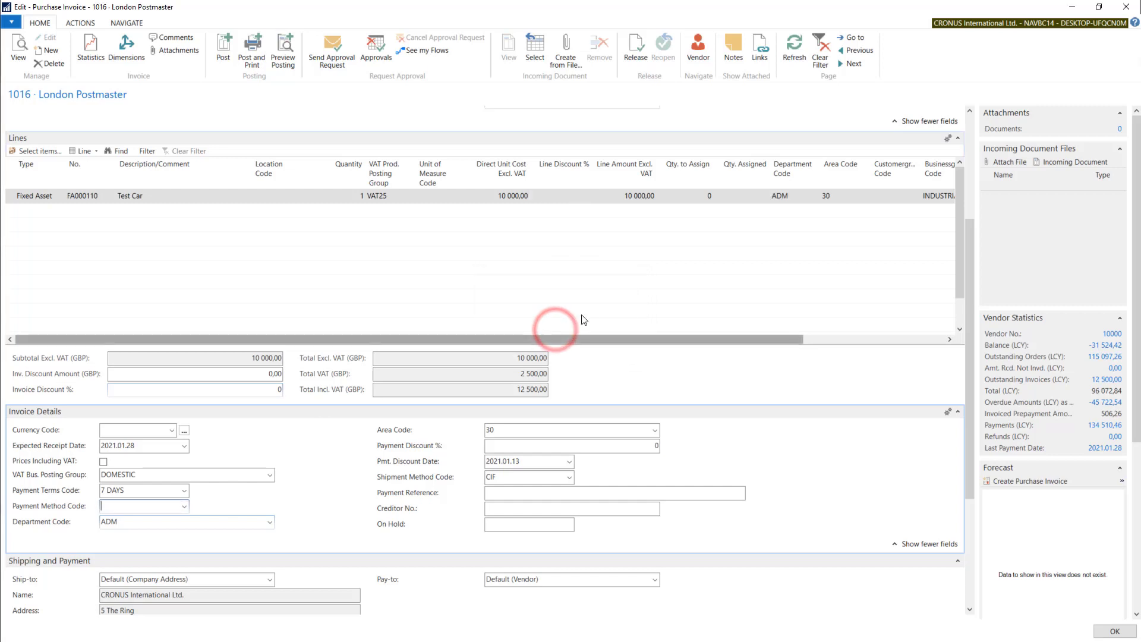
Change the department code on the Test Car line to PROD
{"action": "left_click", "coordinate": [796, 196]}
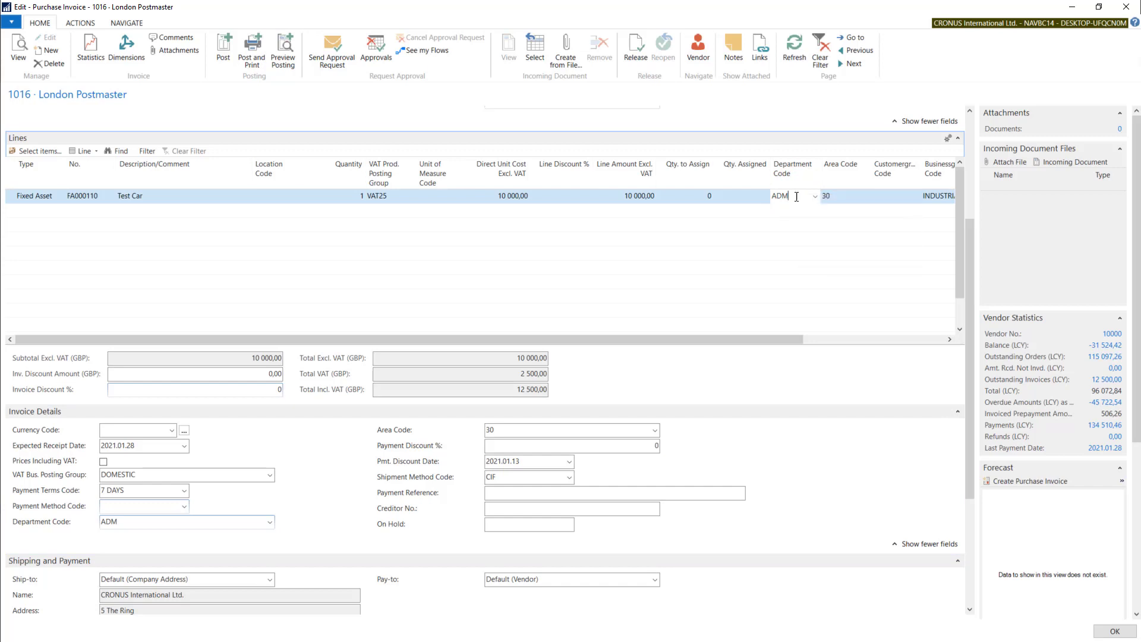
{"action": "left_click", "coordinate": [815, 197]}
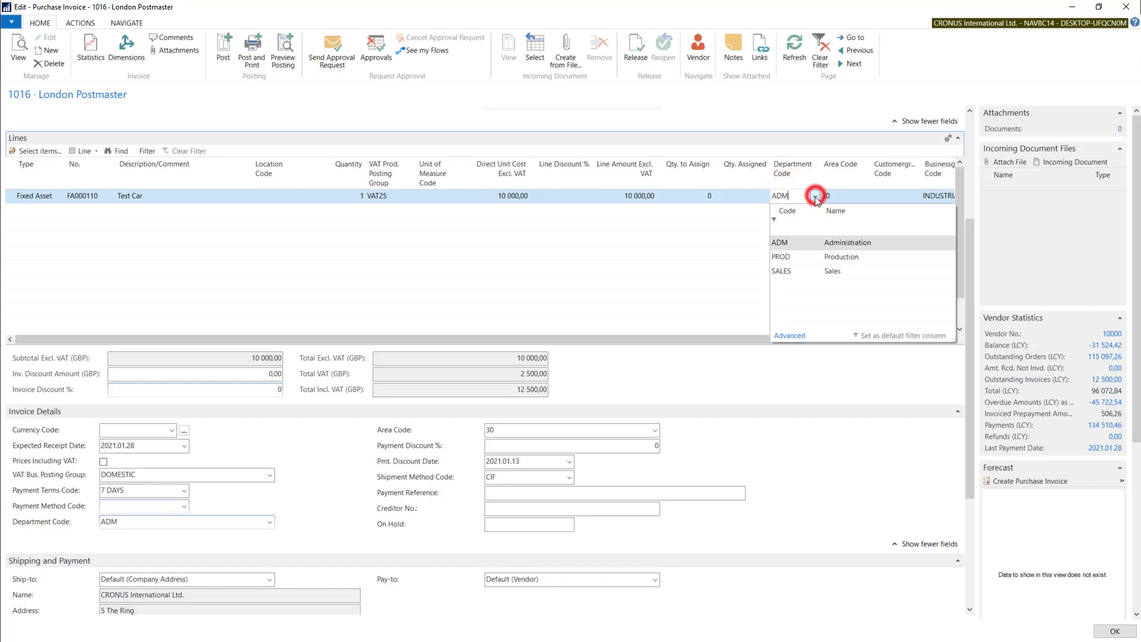
{"action": "left_click", "coordinate": [783, 262]}
{"action": "key", "text": "Tab"}
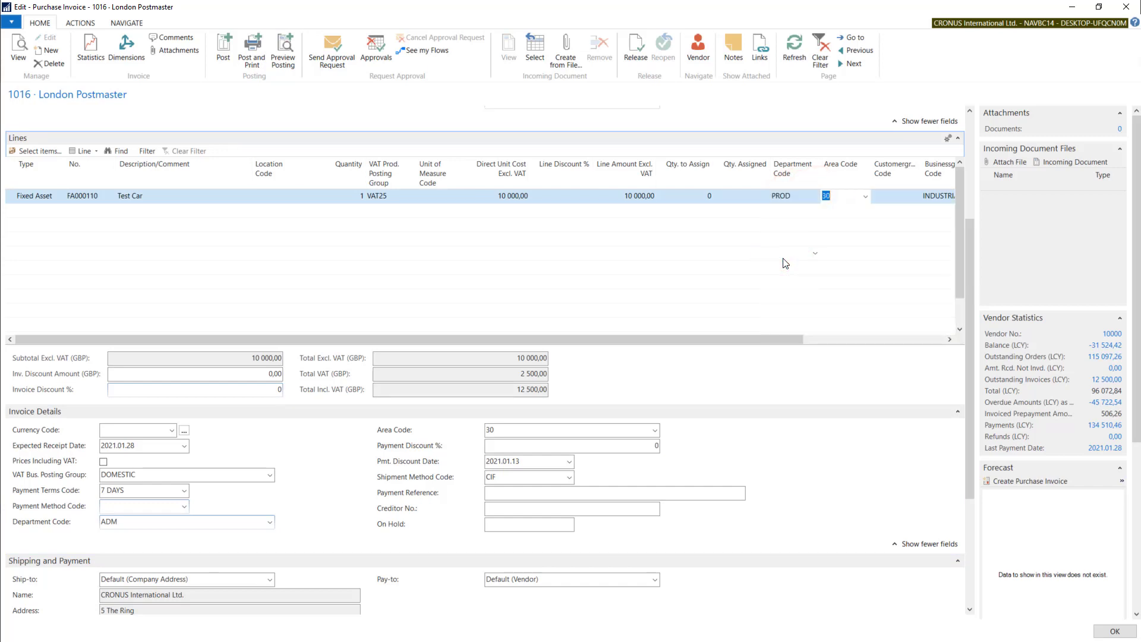
{"action": "left_click", "coordinate": [789, 194]}
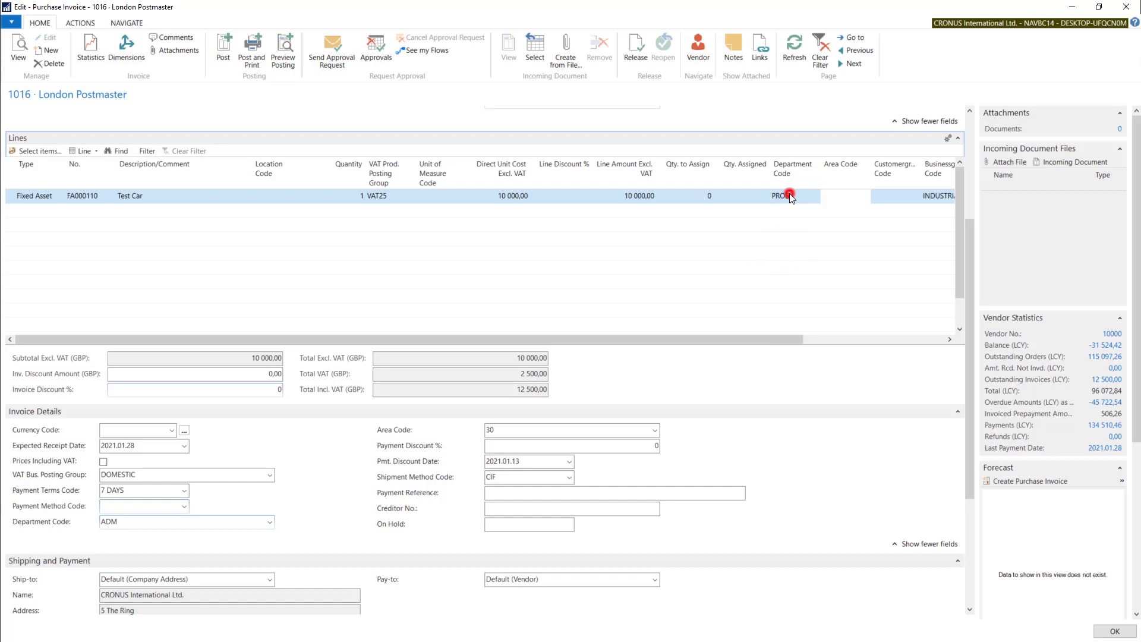
{"action": "left_click", "coordinate": [750, 336]}
{"action": "left_click", "coordinate": [12, 196]}
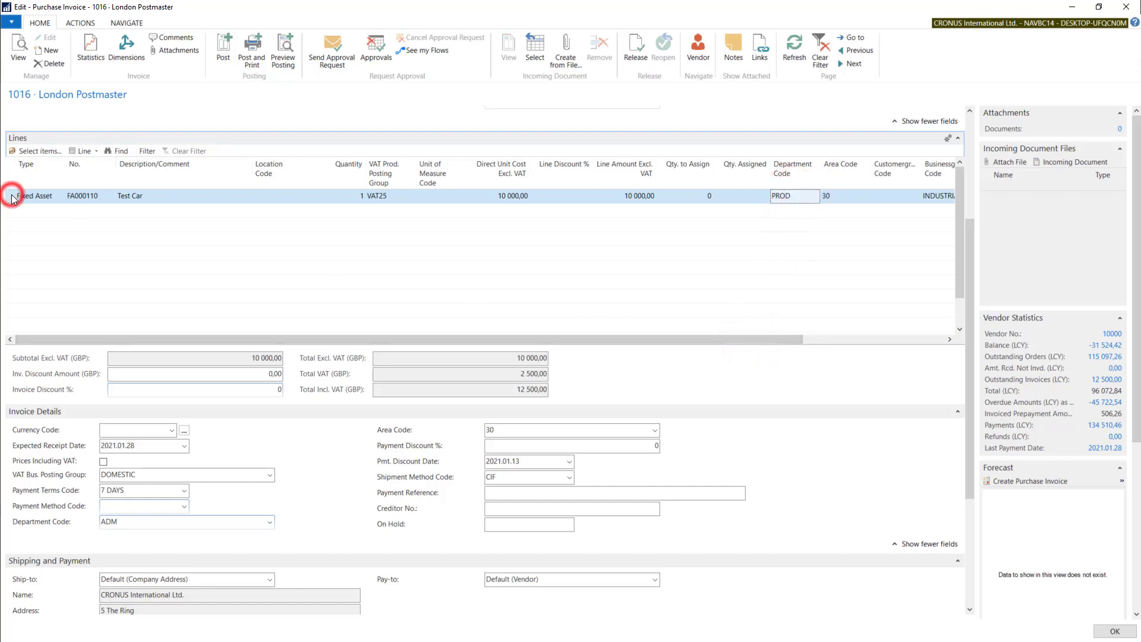
Review the invoice's header department code and its shipping, payment and foreign trade sections
{"action": "left_click_drag", "start_coordinate": [965, 257], "coordinate": [947, 291]}
{"action": "left_click", "coordinate": [128, 475]}
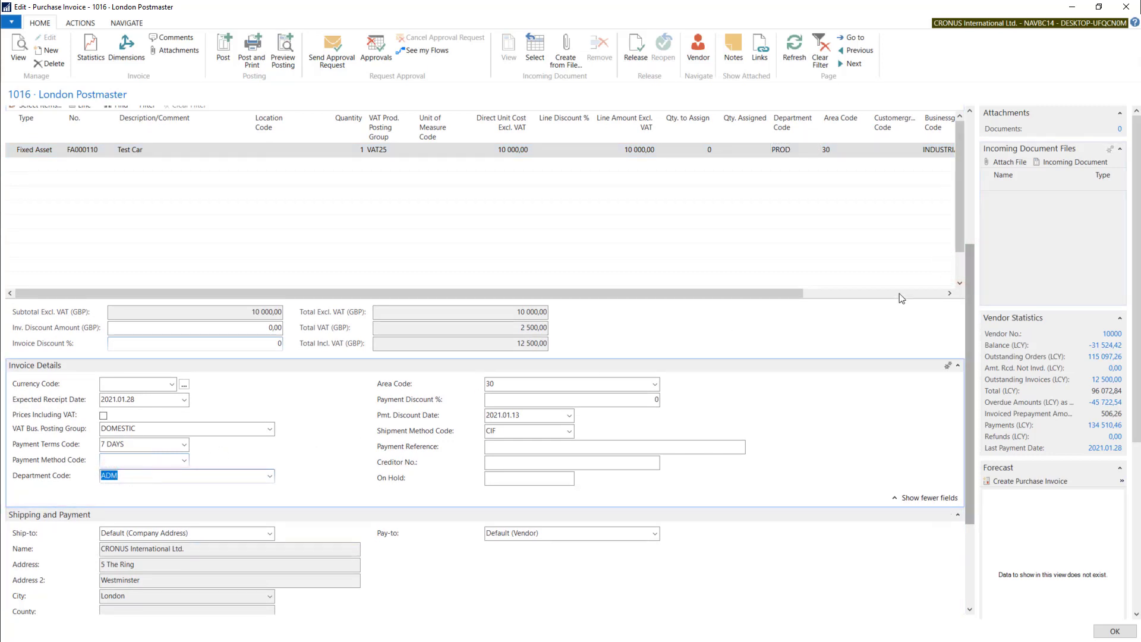
{"action": "left_click_drag", "start_coordinate": [968, 279], "coordinate": [971, 380]}
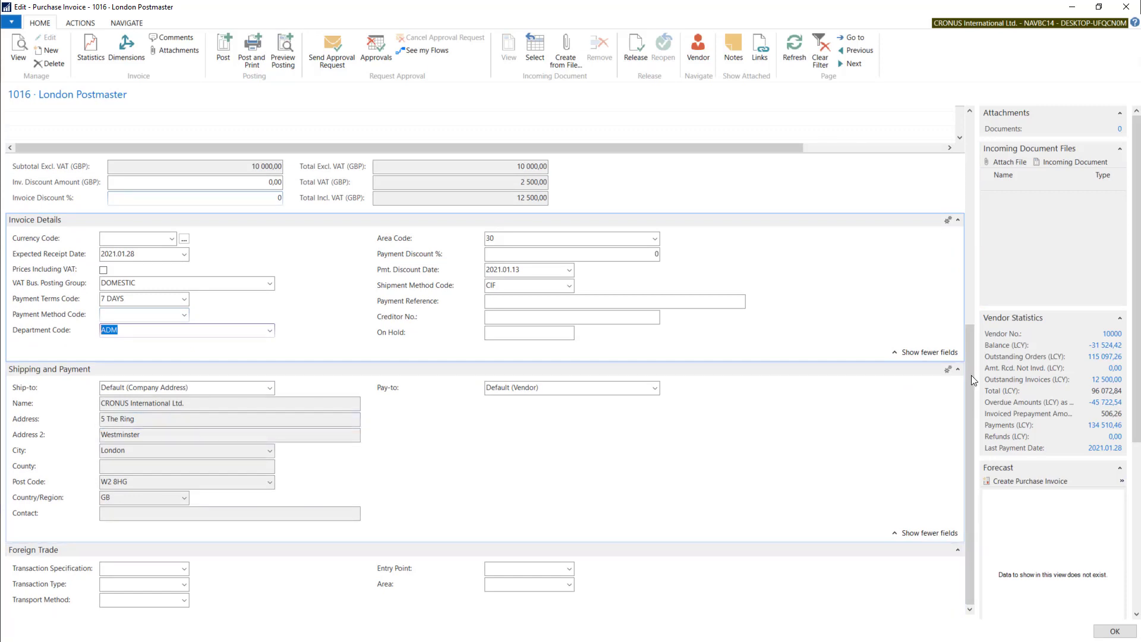
{"action": "left_click_drag", "start_coordinate": [971, 361], "coordinate": [971, 388]}
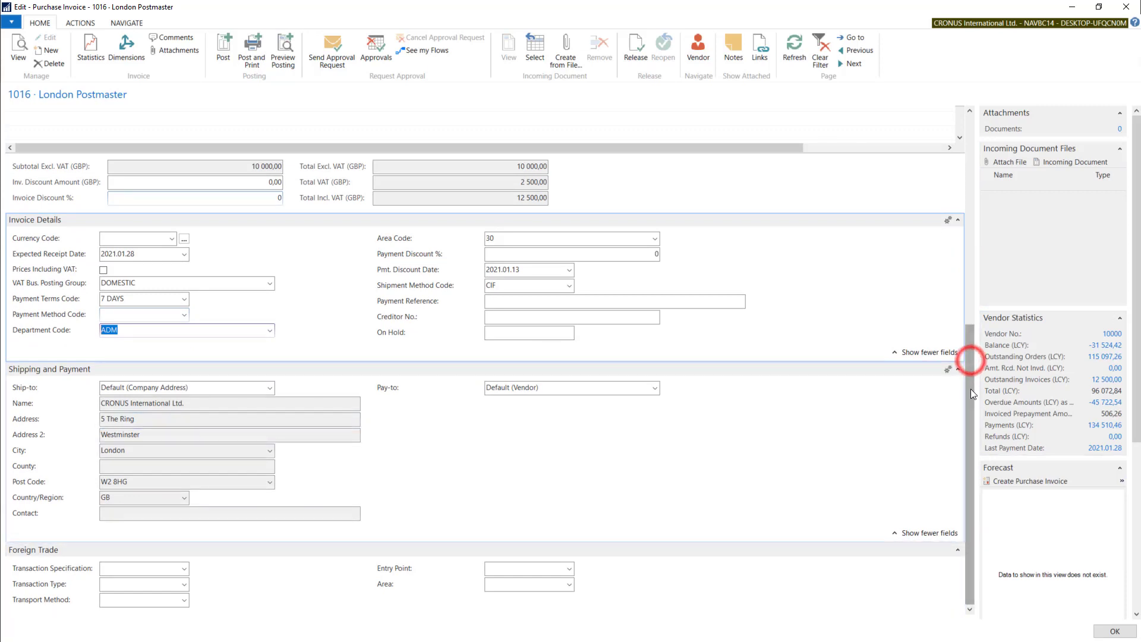